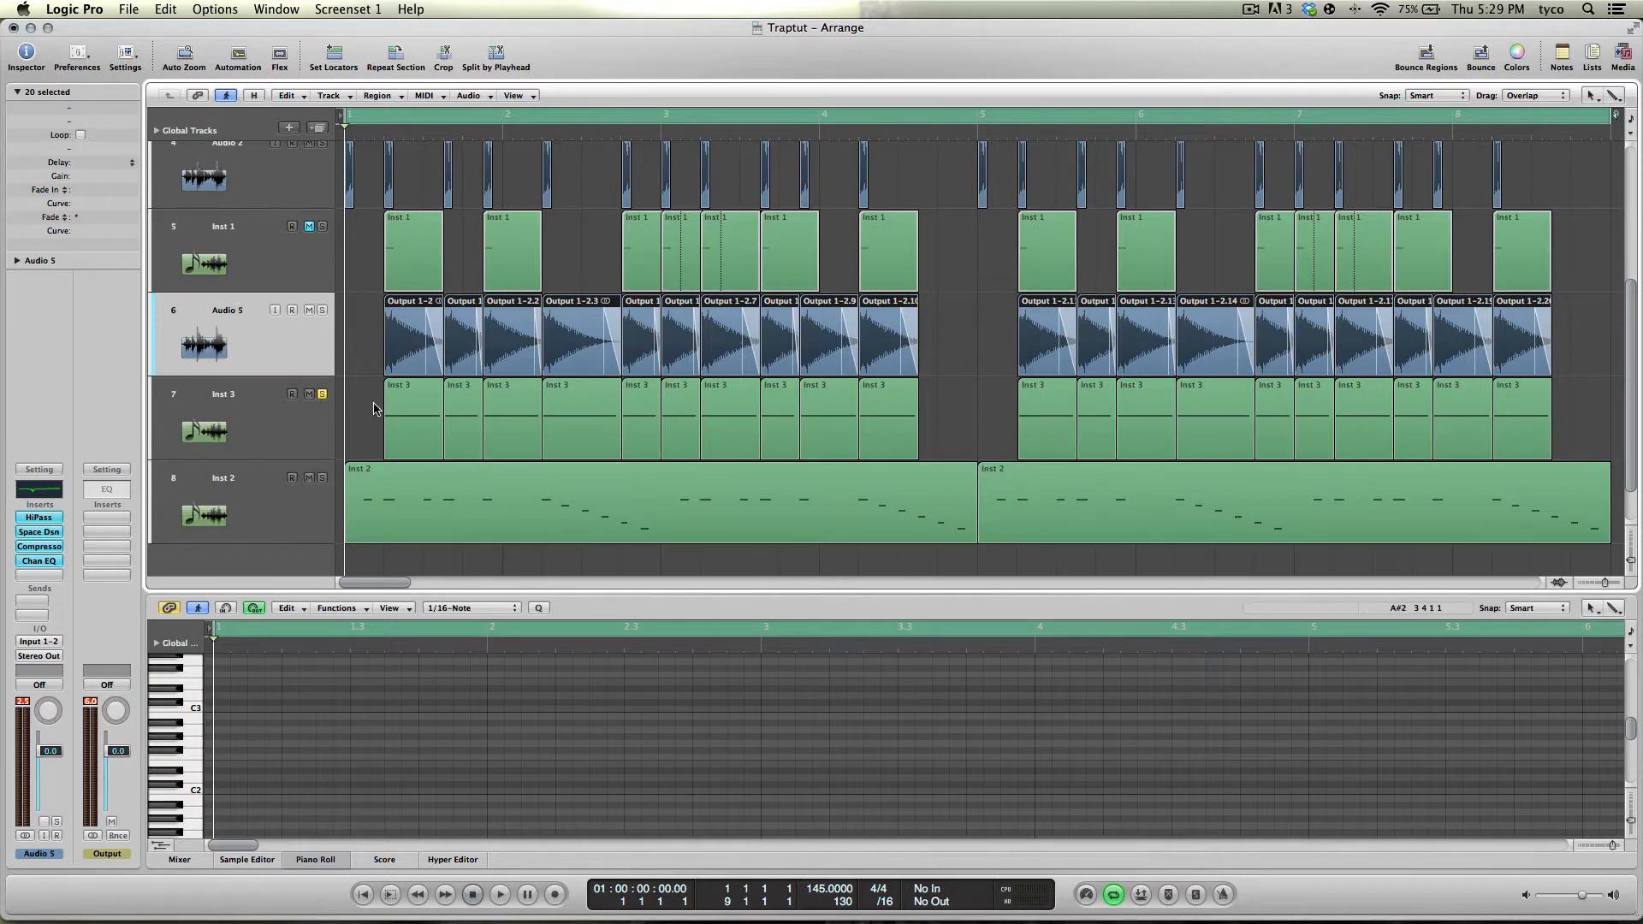
Play back the Traptut arrangement with the Inst 3 track soloed and again with its solo turned off.
{"action": "key", "text": "space"}
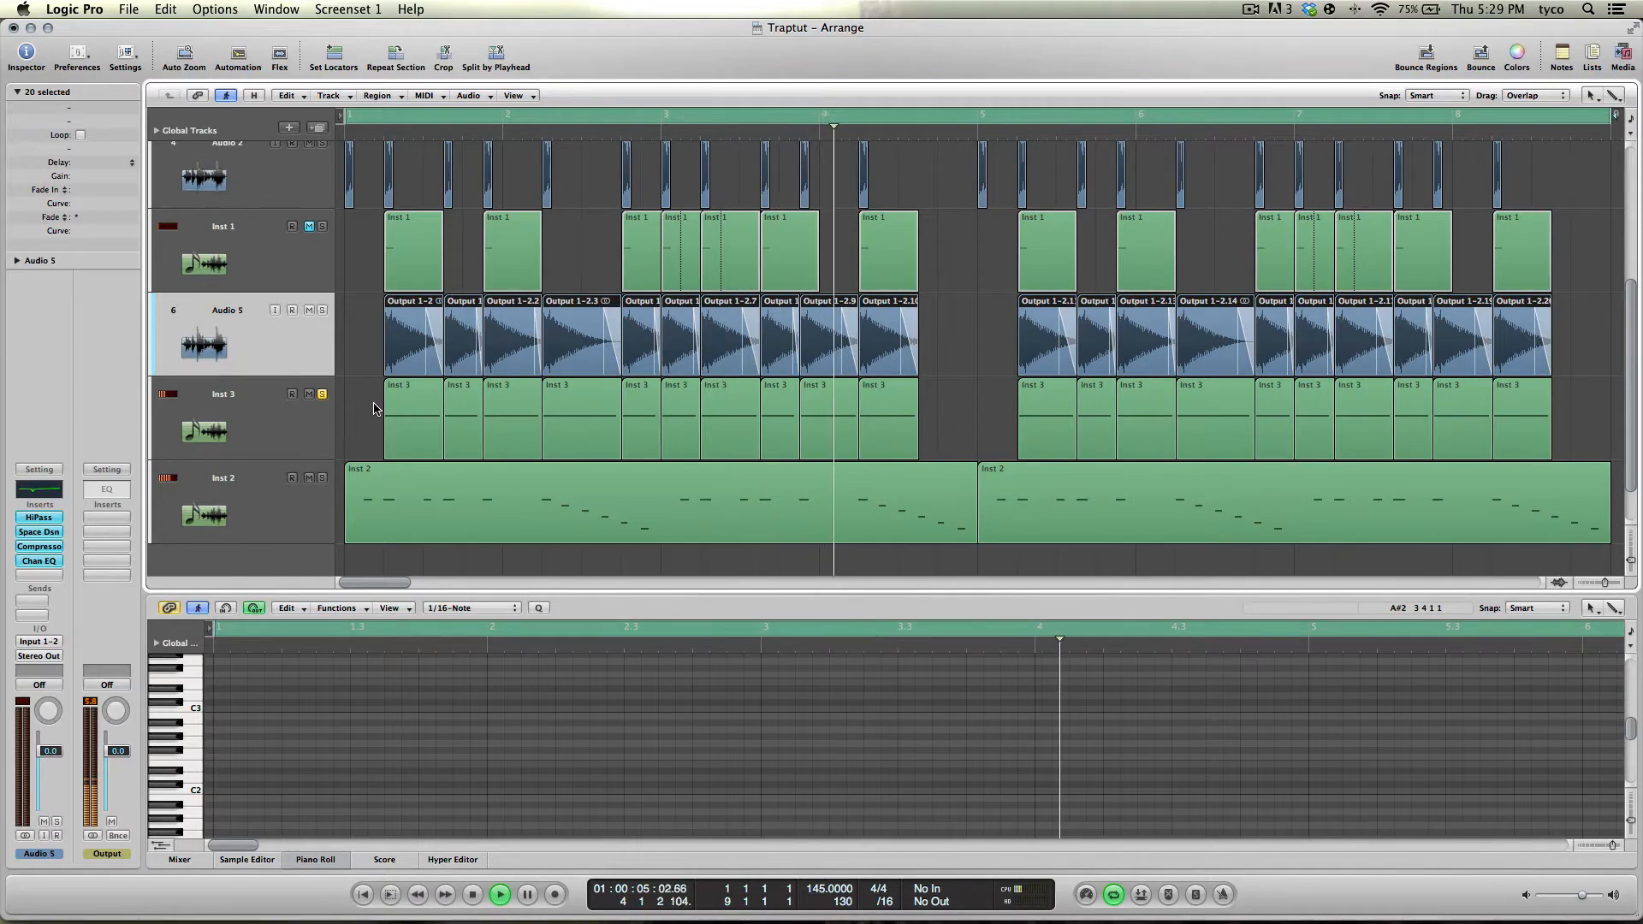
{"action": "key", "text": "space"}
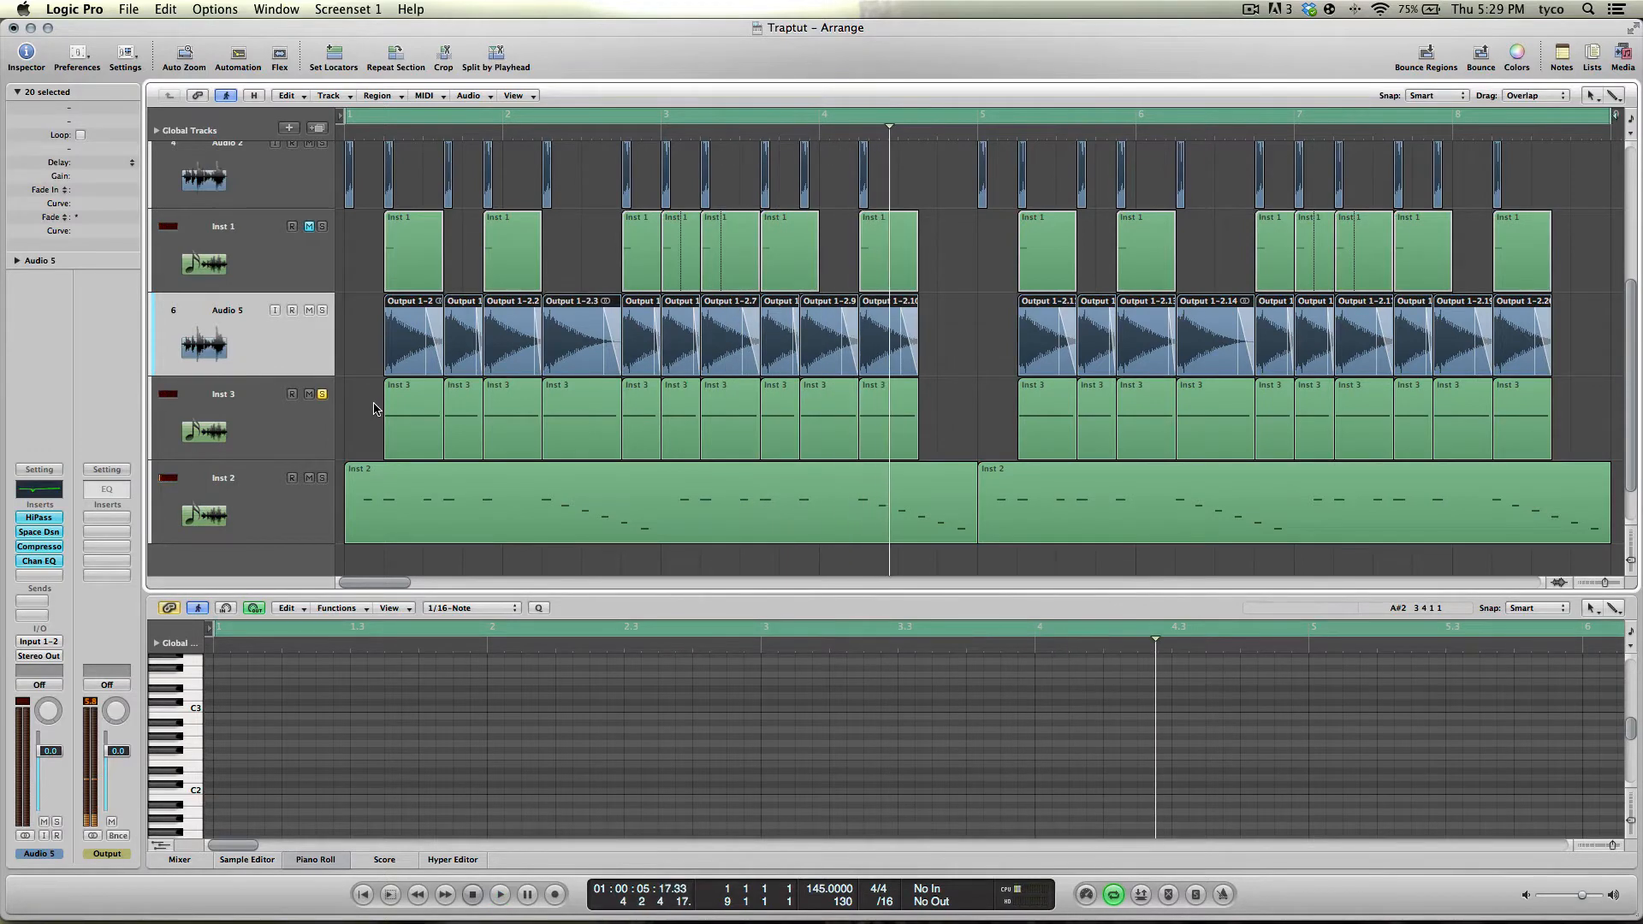
{"action": "left_click", "coordinate": [323, 395]}
{"action": "key", "text": "space"}
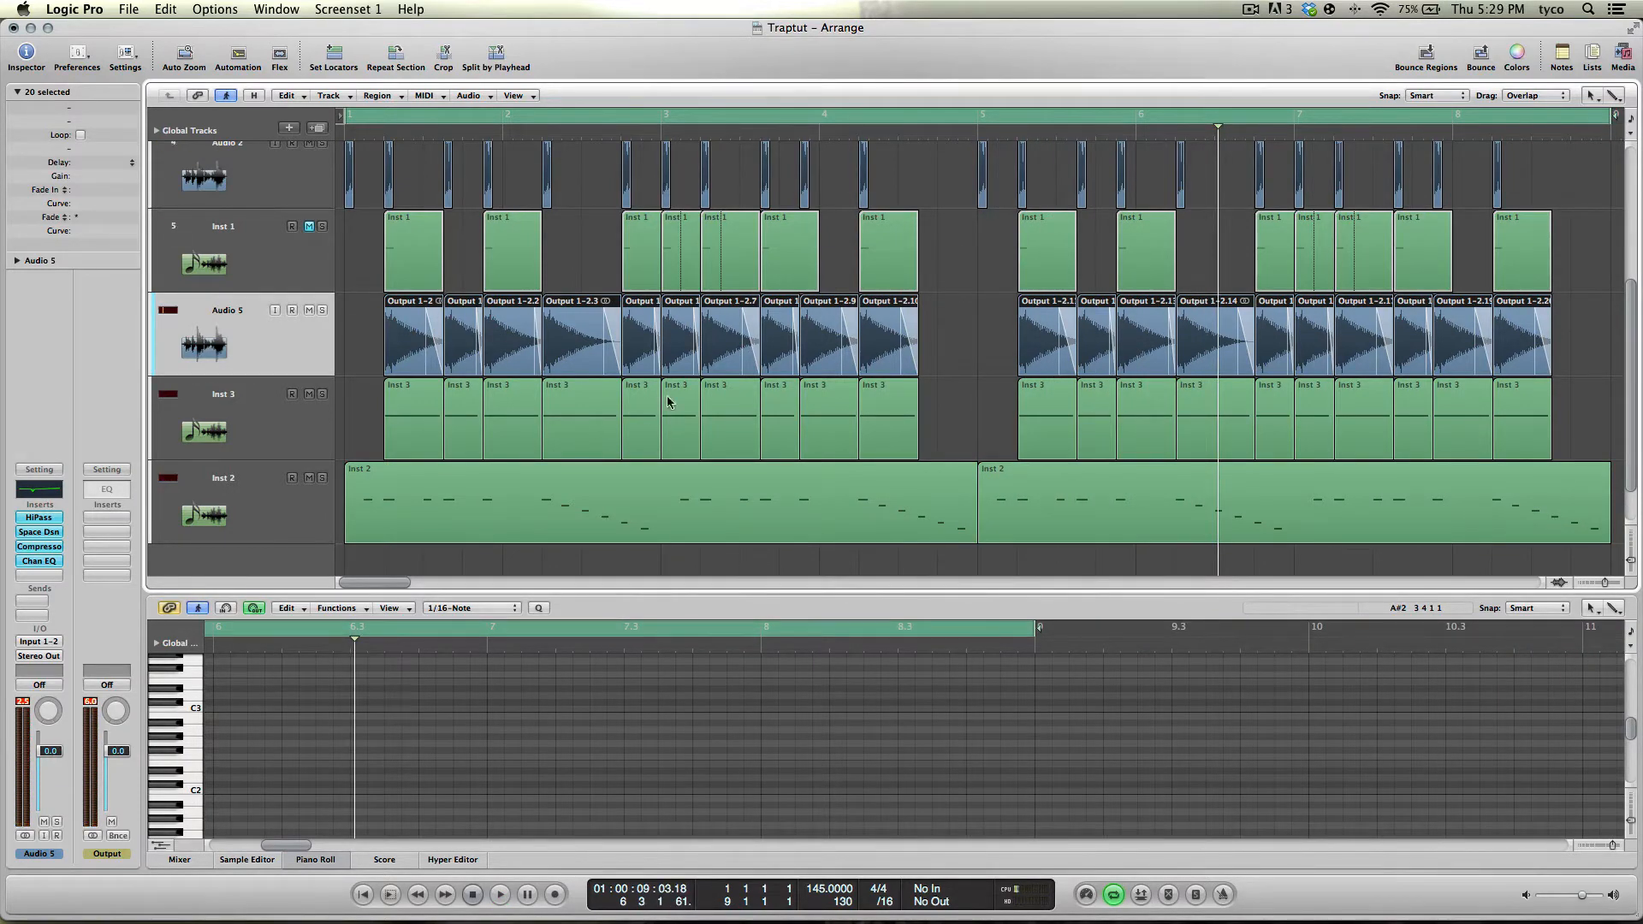
{"action": "scroll", "coordinate": [604, 390], "scroll_direction": "up", "scroll_amount": 6}
{"action": "scroll", "coordinate": [603, 391], "scroll_direction": "down", "scroll_amount": 6}
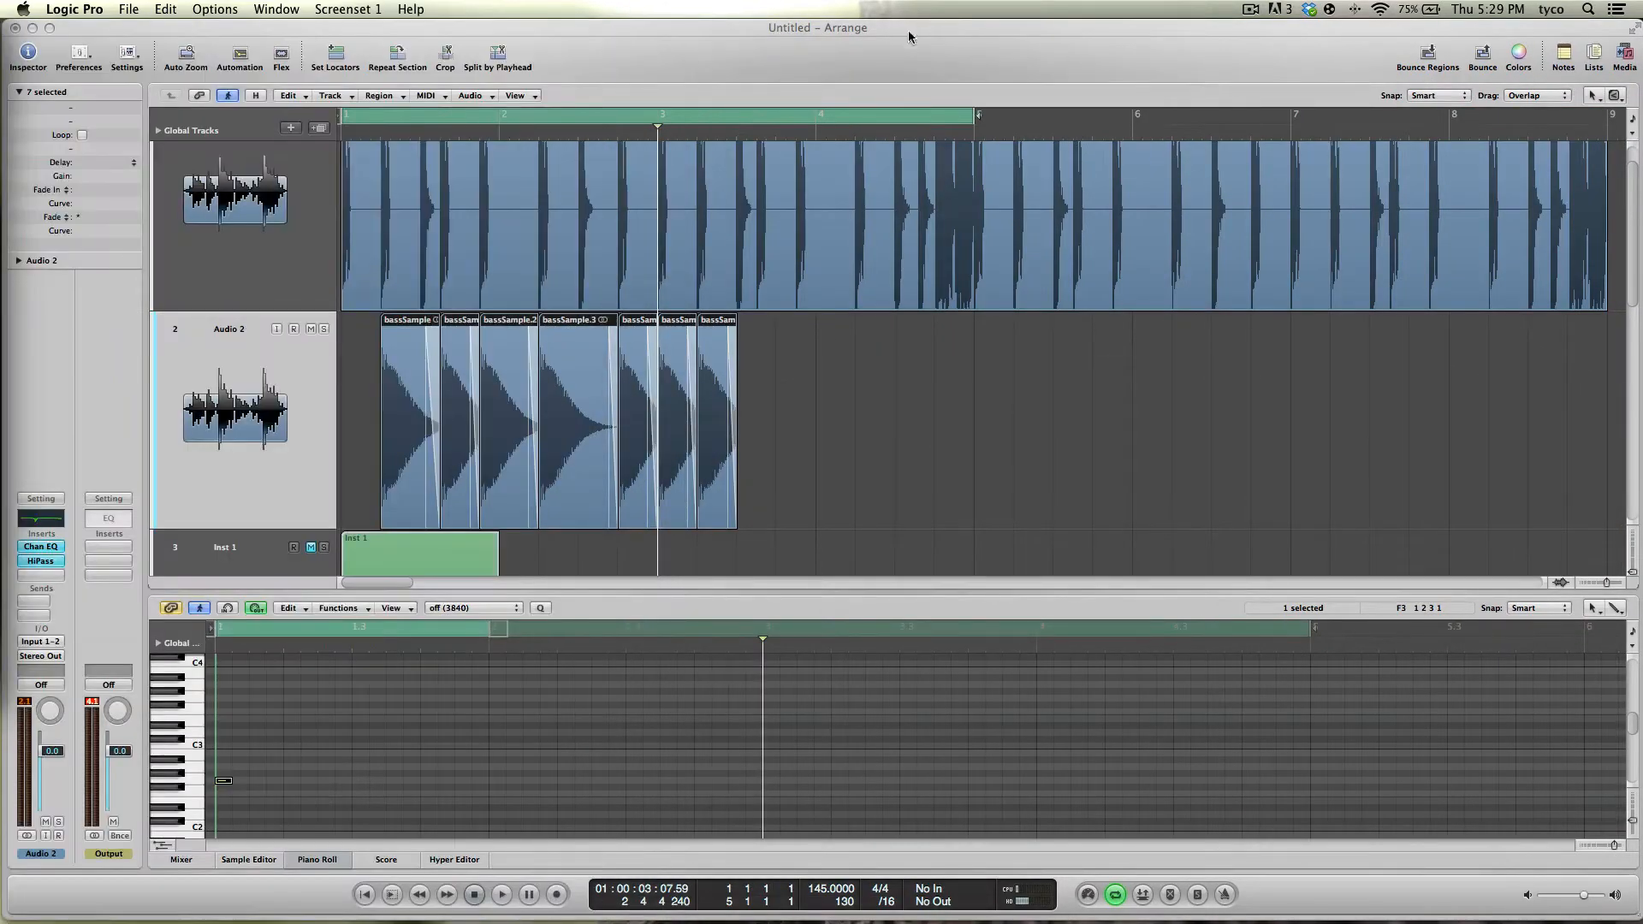
Open the Massive synth on the Inst 2 track of the untitled project and start a new sound.
{"action": "scroll", "coordinate": [517, 434], "scroll_direction": "down", "scroll_amount": 5}
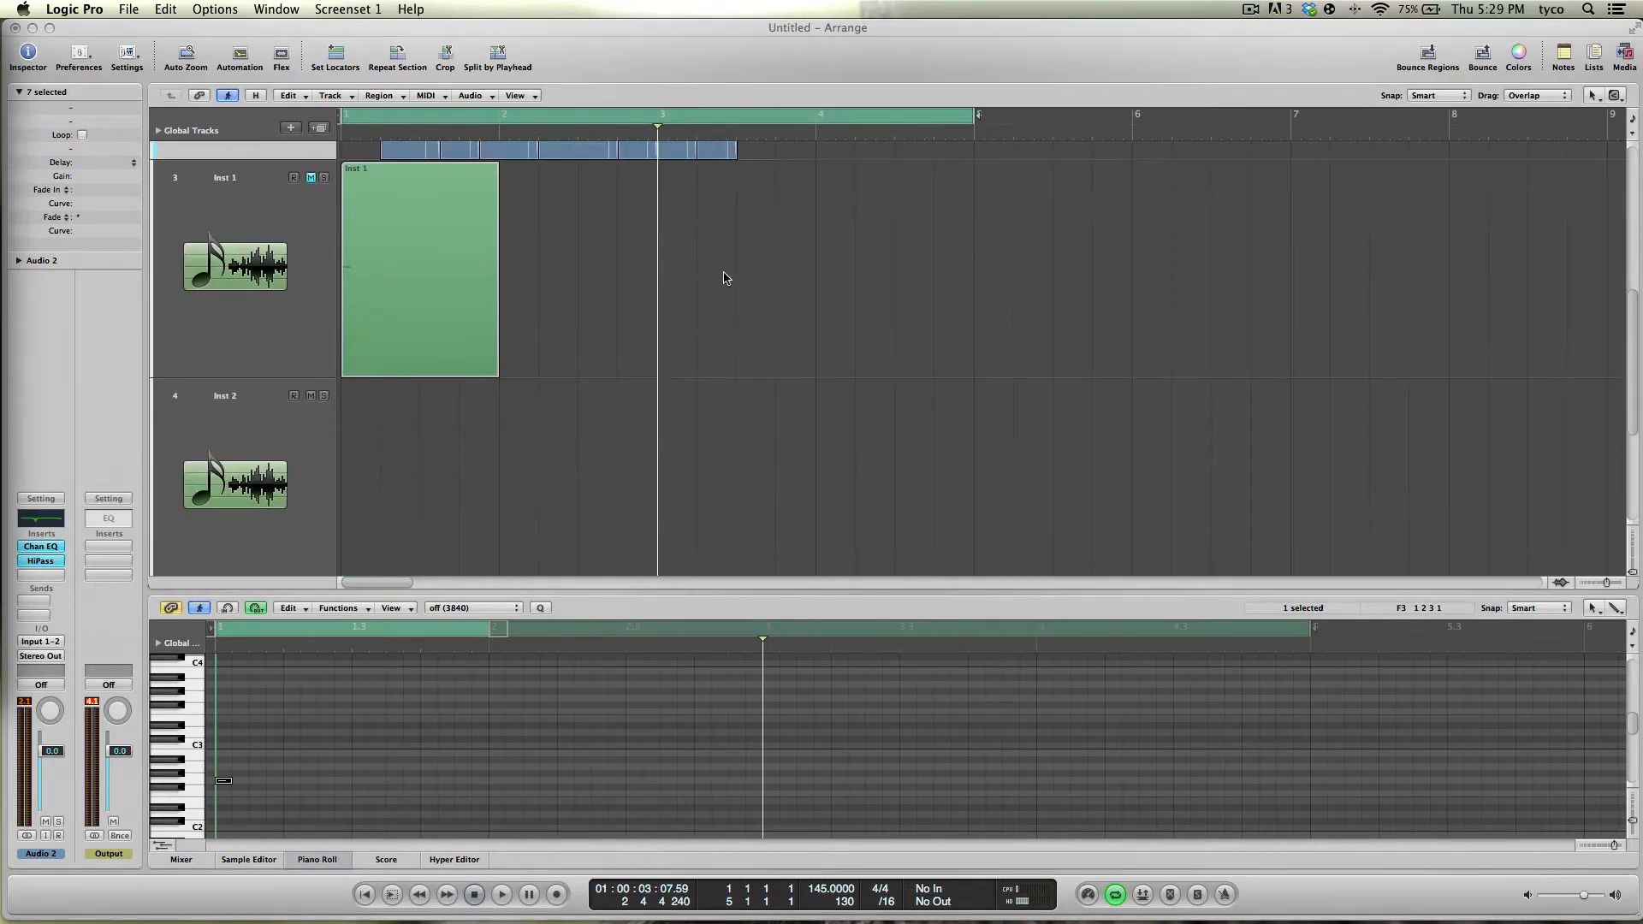
{"action": "left_click", "coordinate": [211, 348]}
{"action": "left_click", "coordinate": [230, 440]}
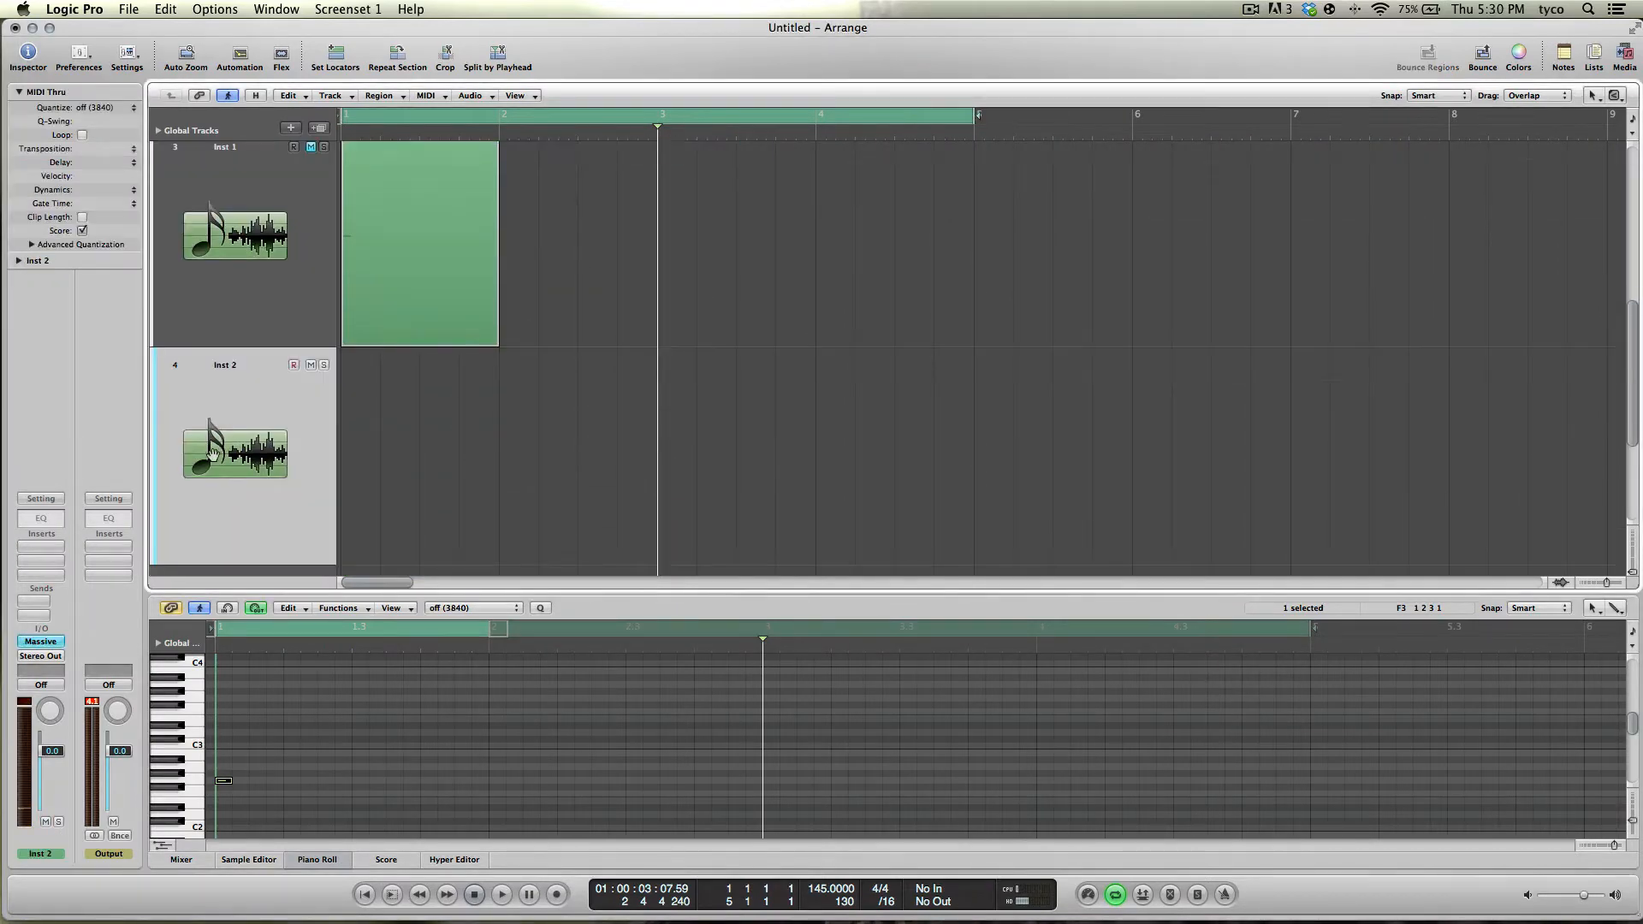
{"action": "scroll", "coordinate": [273, 432], "scroll_direction": "down", "scroll_amount": 4}
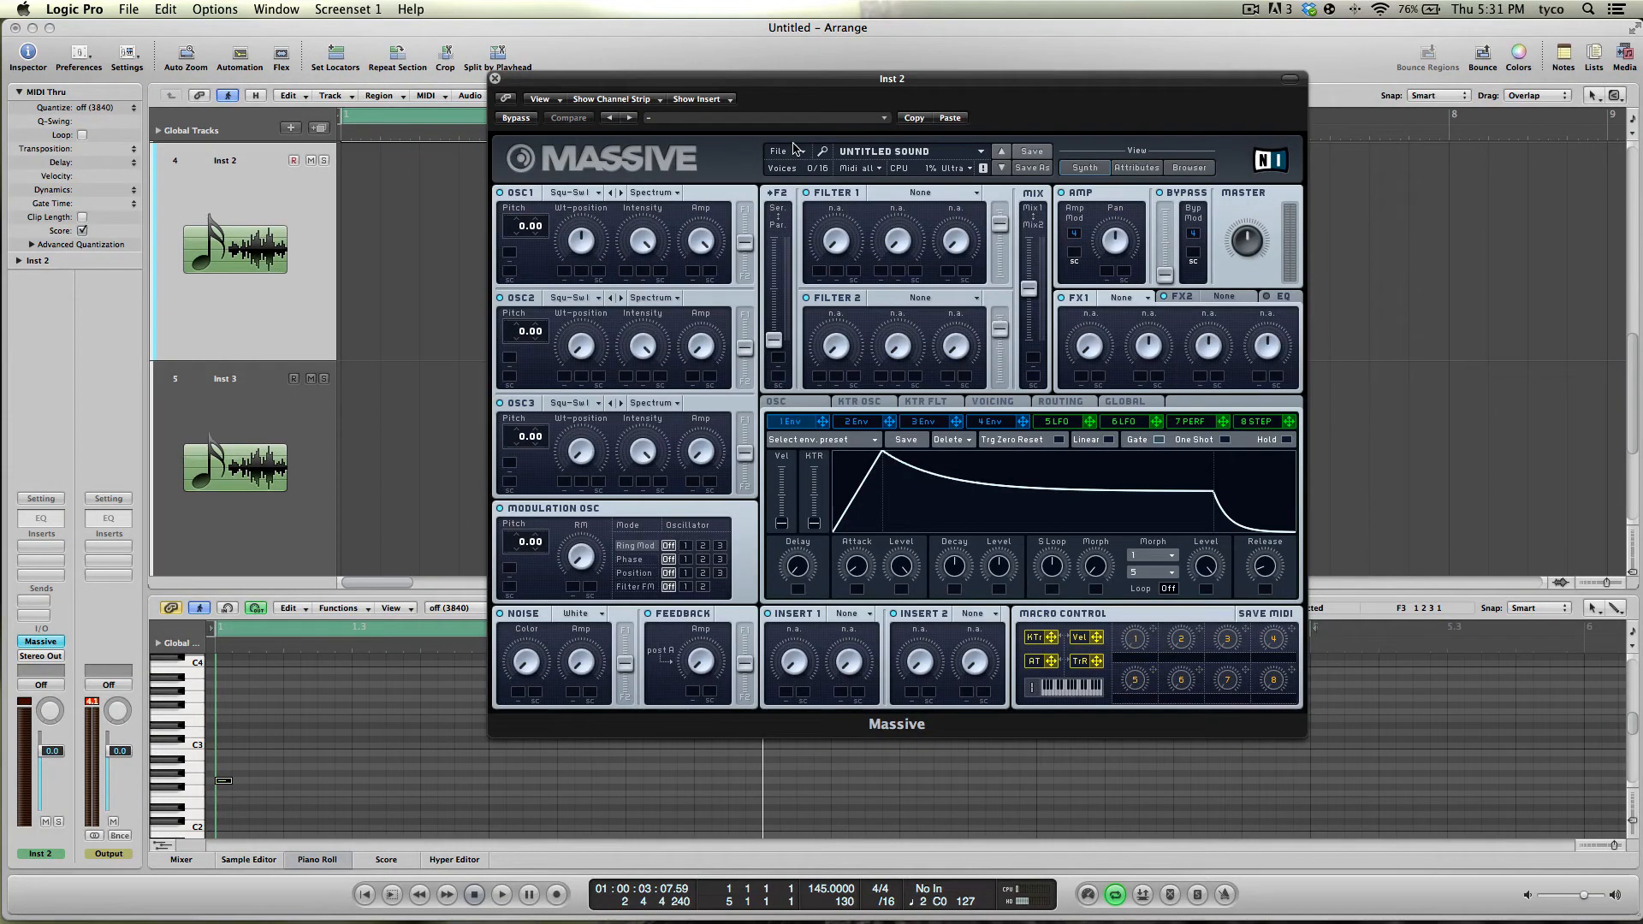
{"action": "left_click", "coordinate": [796, 157]}
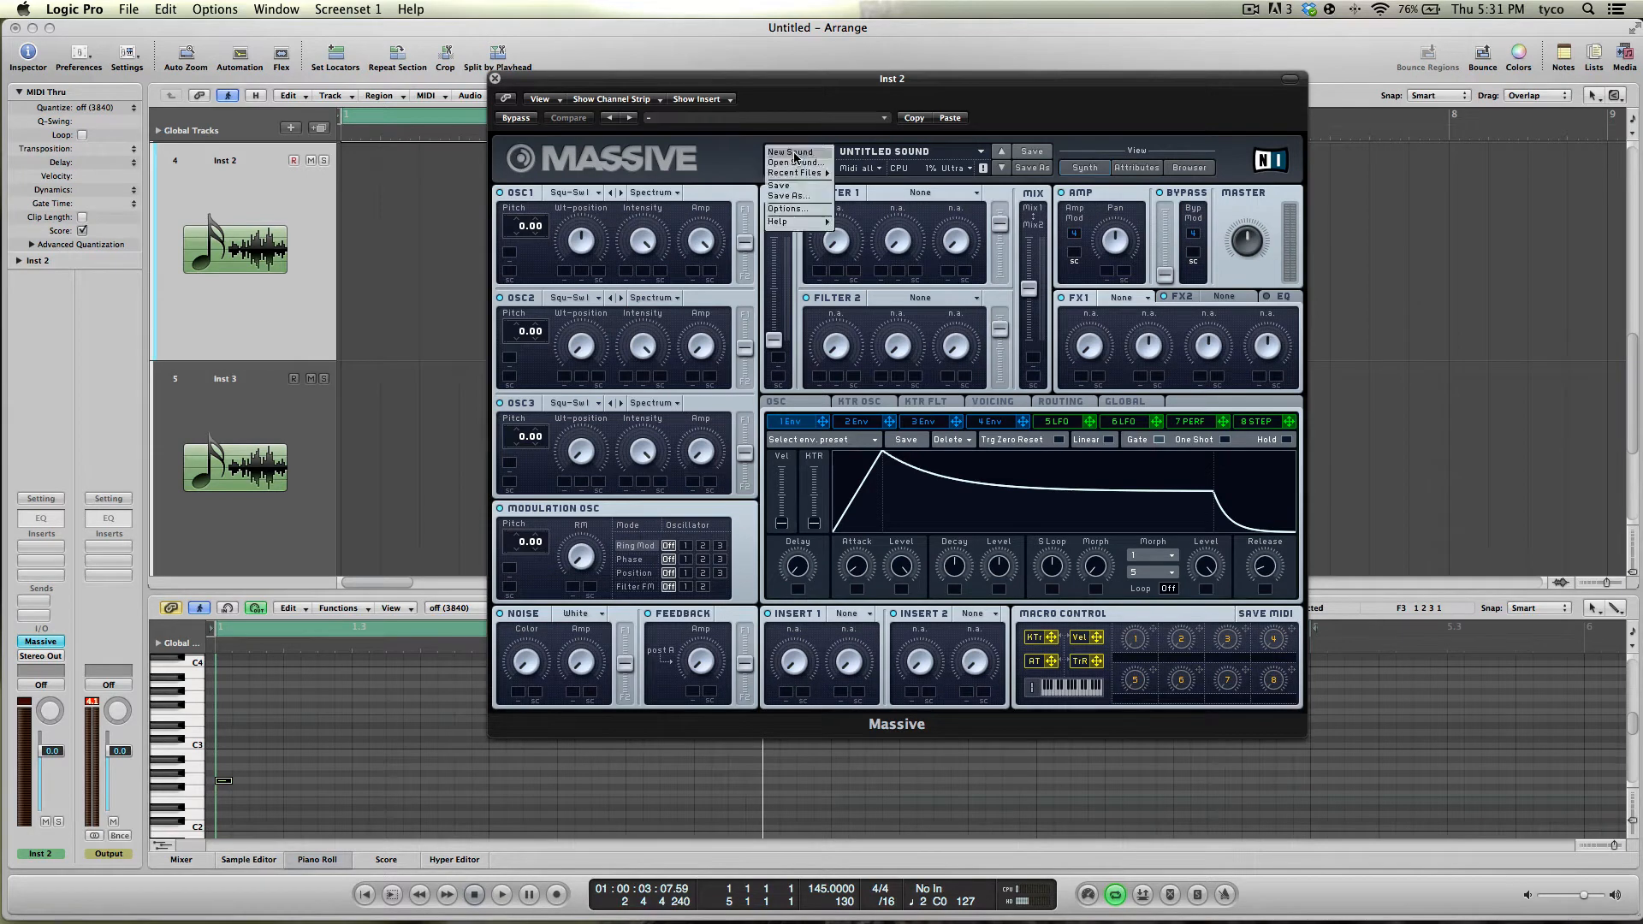
{"action": "left_click", "coordinate": [796, 157]}
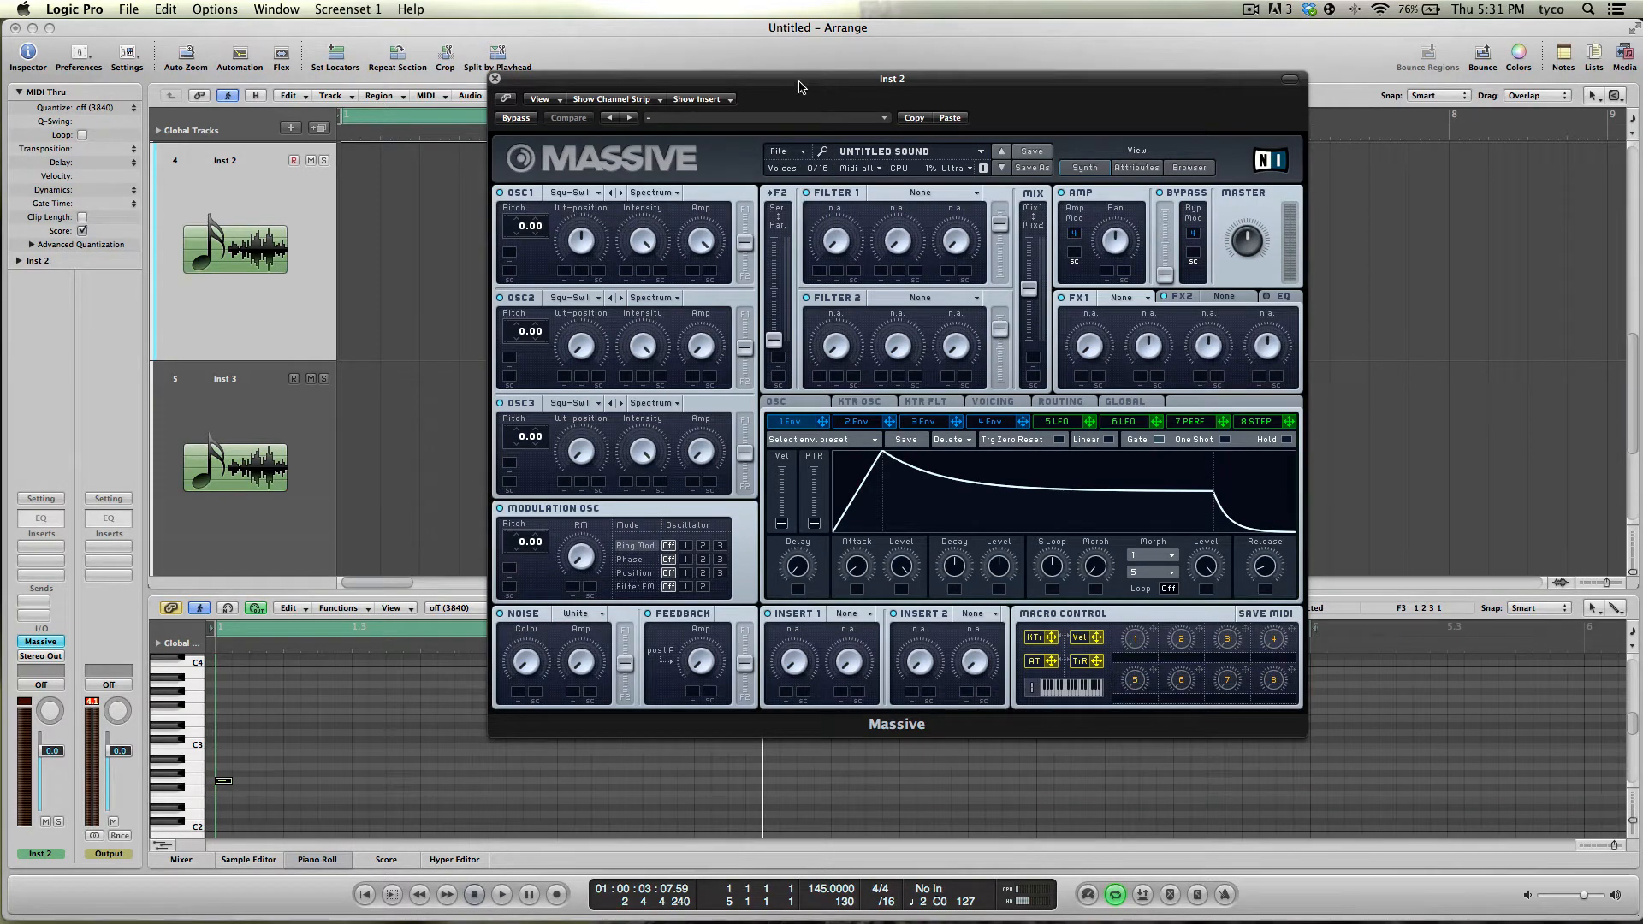
Set oscillator 1 to the Sin-Squ wavetable at pitch -12.00 and raise envelope 4's sustain level to full.
{"action": "left_click", "coordinate": [596, 195]}
{"action": "left_click", "coordinate": [635, 242]}
{"action": "left_click_drag", "start_coordinate": [521, 231], "coordinate": [521, 246]}
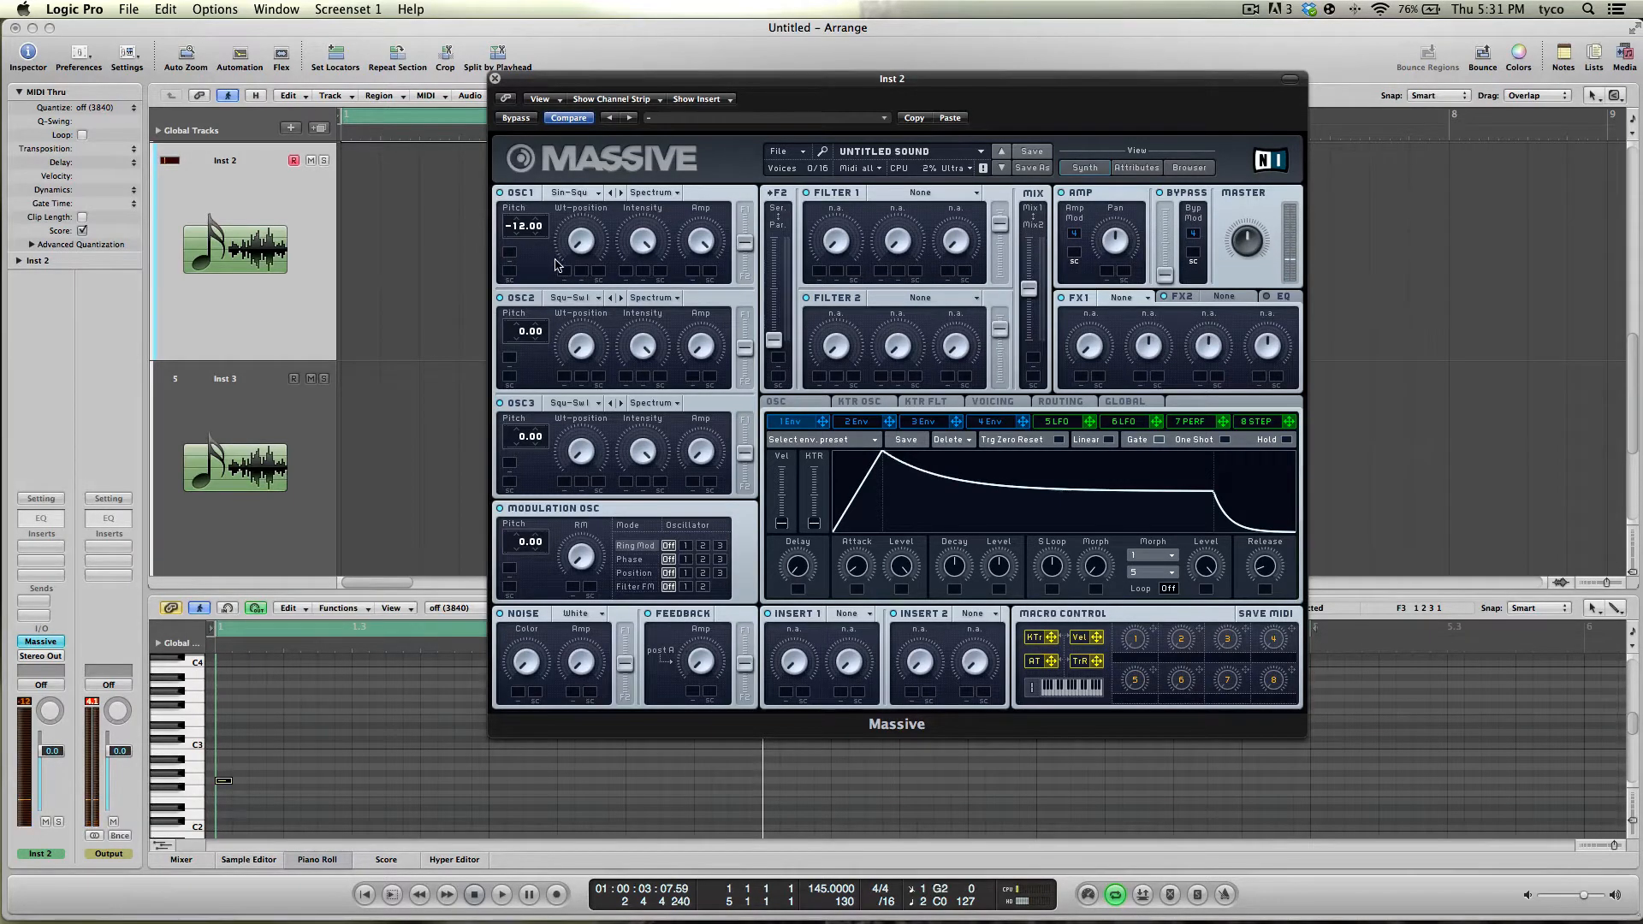
{"action": "left_click", "coordinate": [995, 422]}
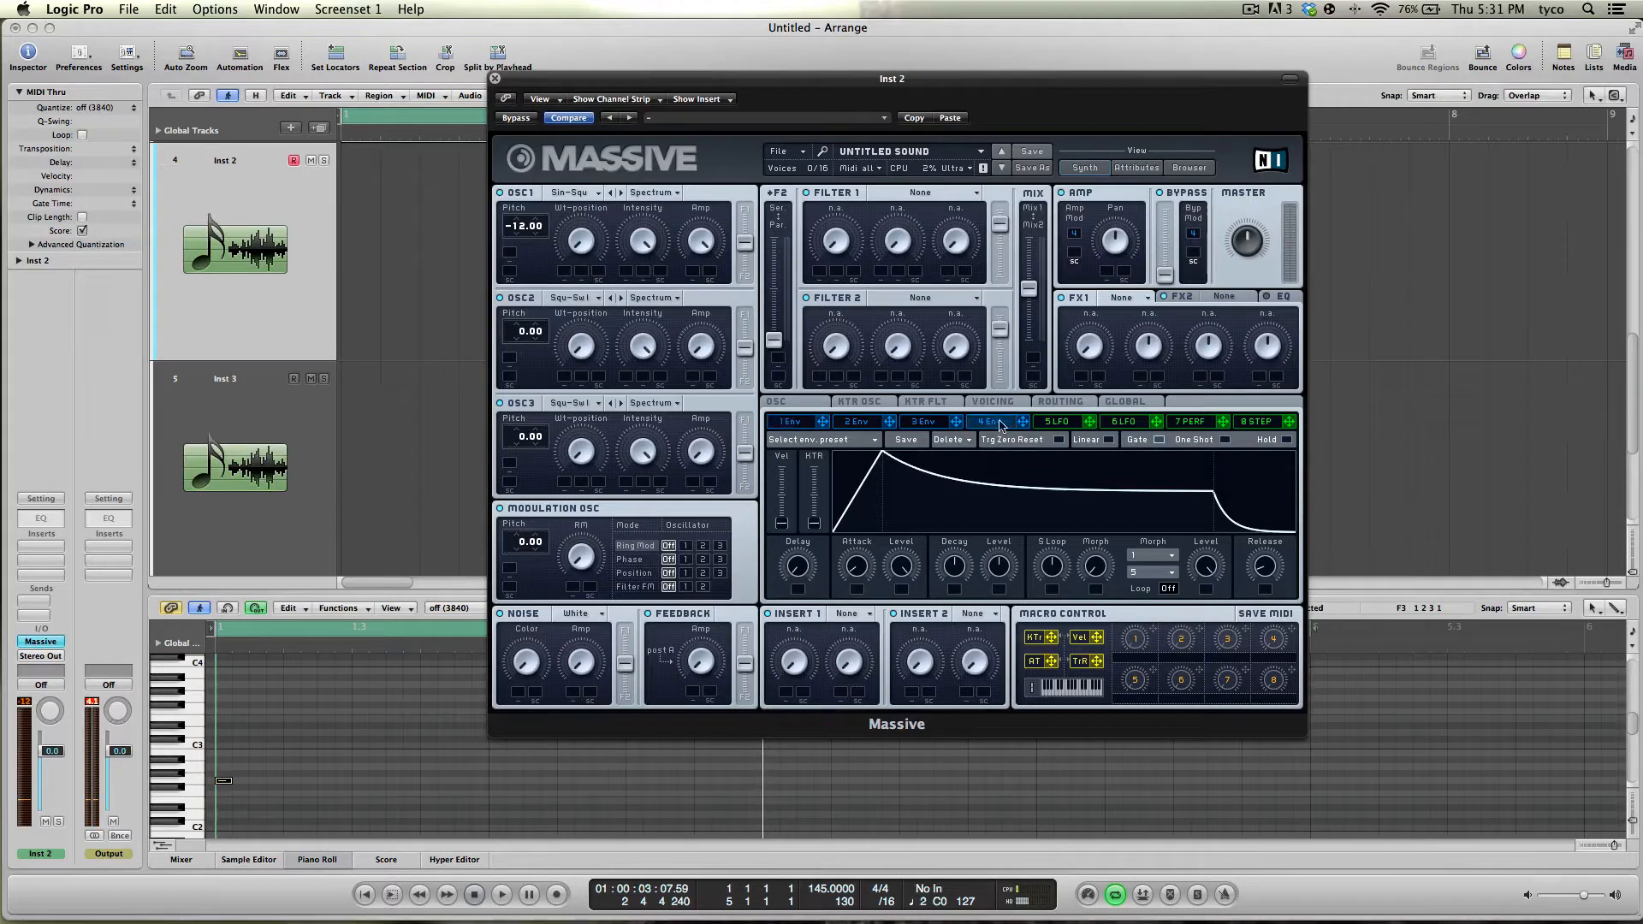
{"action": "left_click_drag", "start_coordinate": [1014, 458], "coordinate": [1013, 442]}
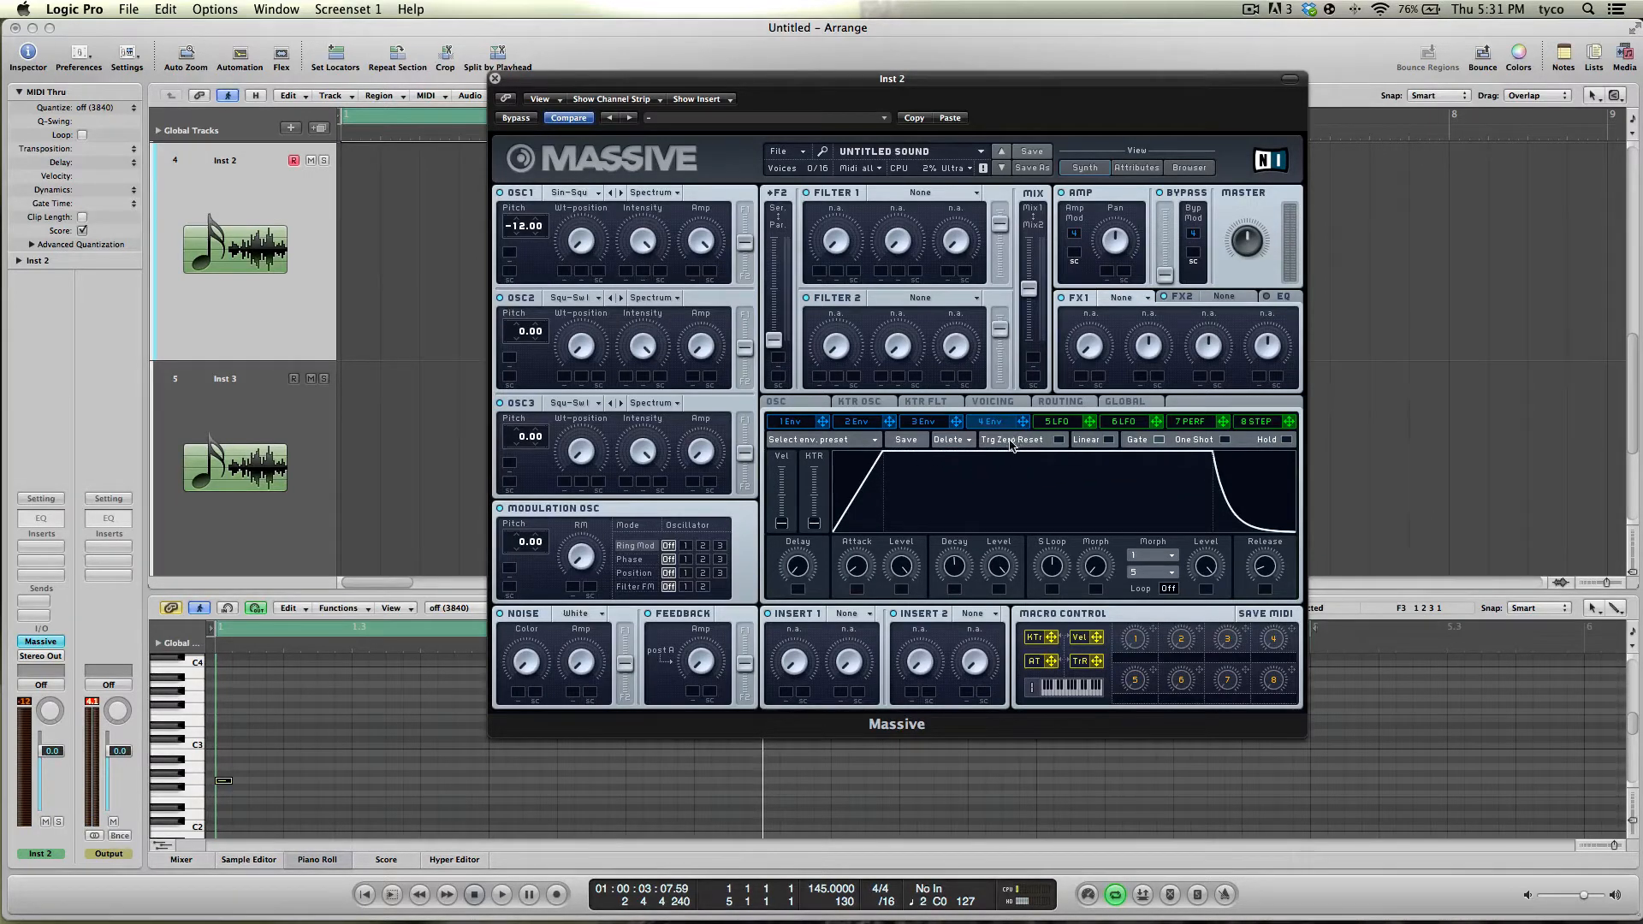
Switch oscillator 2 to the Sin-Squ wavetable and raise its Amp.
{"action": "left_click", "coordinate": [585, 297]}
{"action": "left_click", "coordinate": [650, 325]}
{"action": "left_click_drag", "start_coordinate": [697, 357], "coordinate": [701, 304]}
Route oscillators 1 and 2 fully to filter 1, set the filters to parallel, and raise filter 1's output and the mix fully to Mix 1.
{"action": "left_click_drag", "start_coordinate": [748, 254], "coordinate": [752, 146]}
{"action": "left_click_drag", "start_coordinate": [746, 347], "coordinate": [760, 195]}
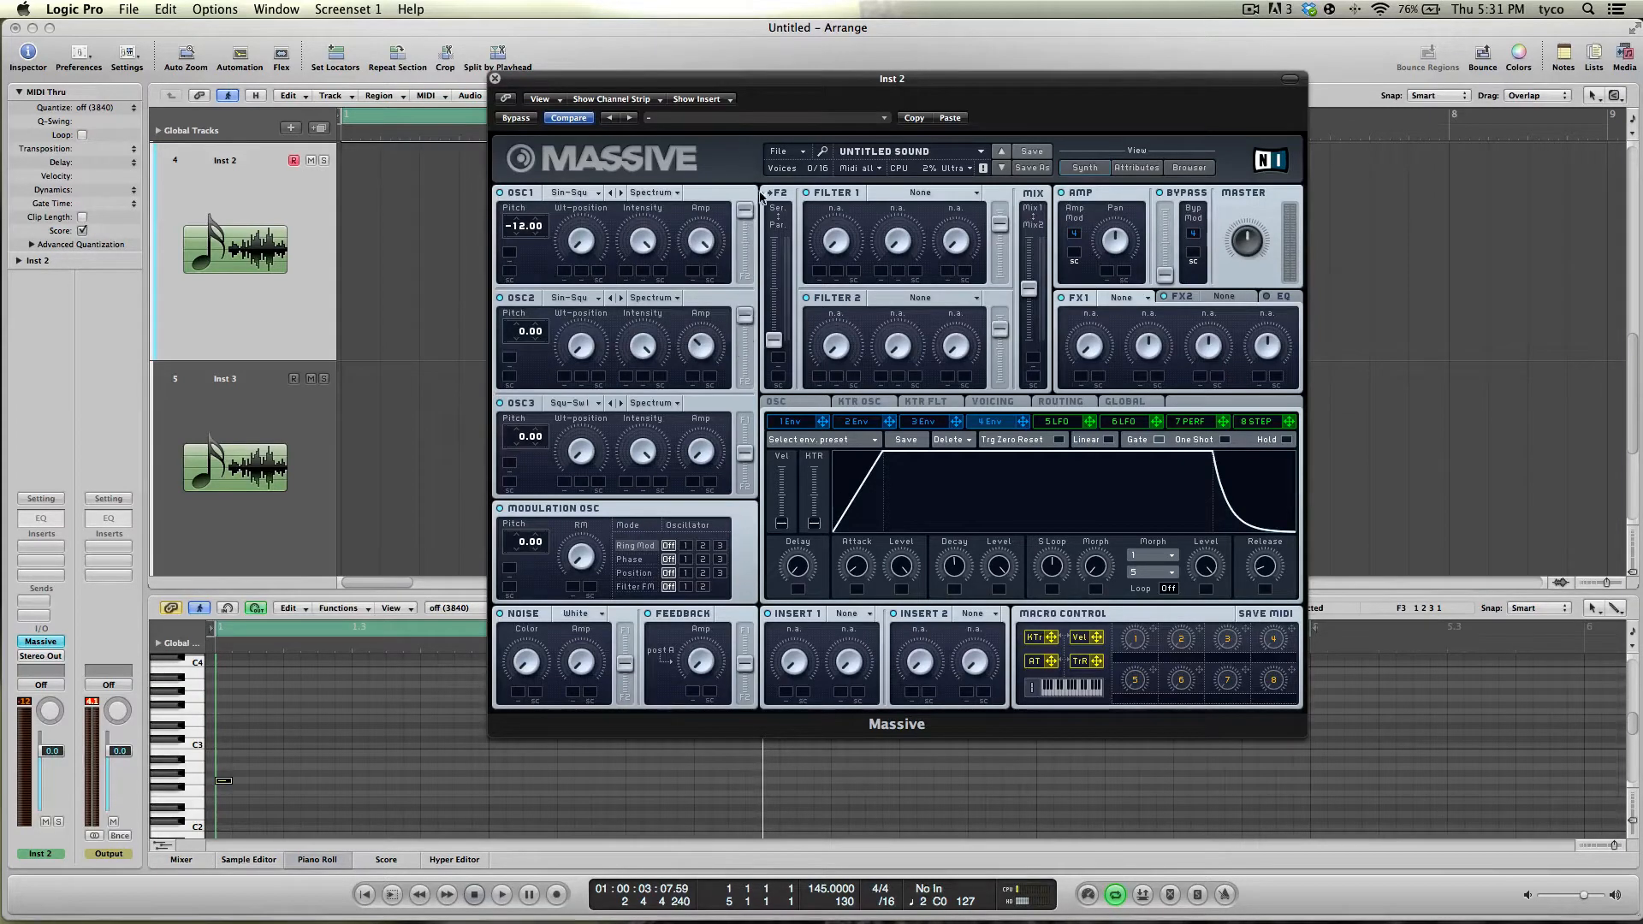
{"action": "left_click_drag", "start_coordinate": [779, 336], "coordinate": [780, 116]}
{"action": "left_click_drag", "start_coordinate": [997, 228], "coordinate": [982, 136]}
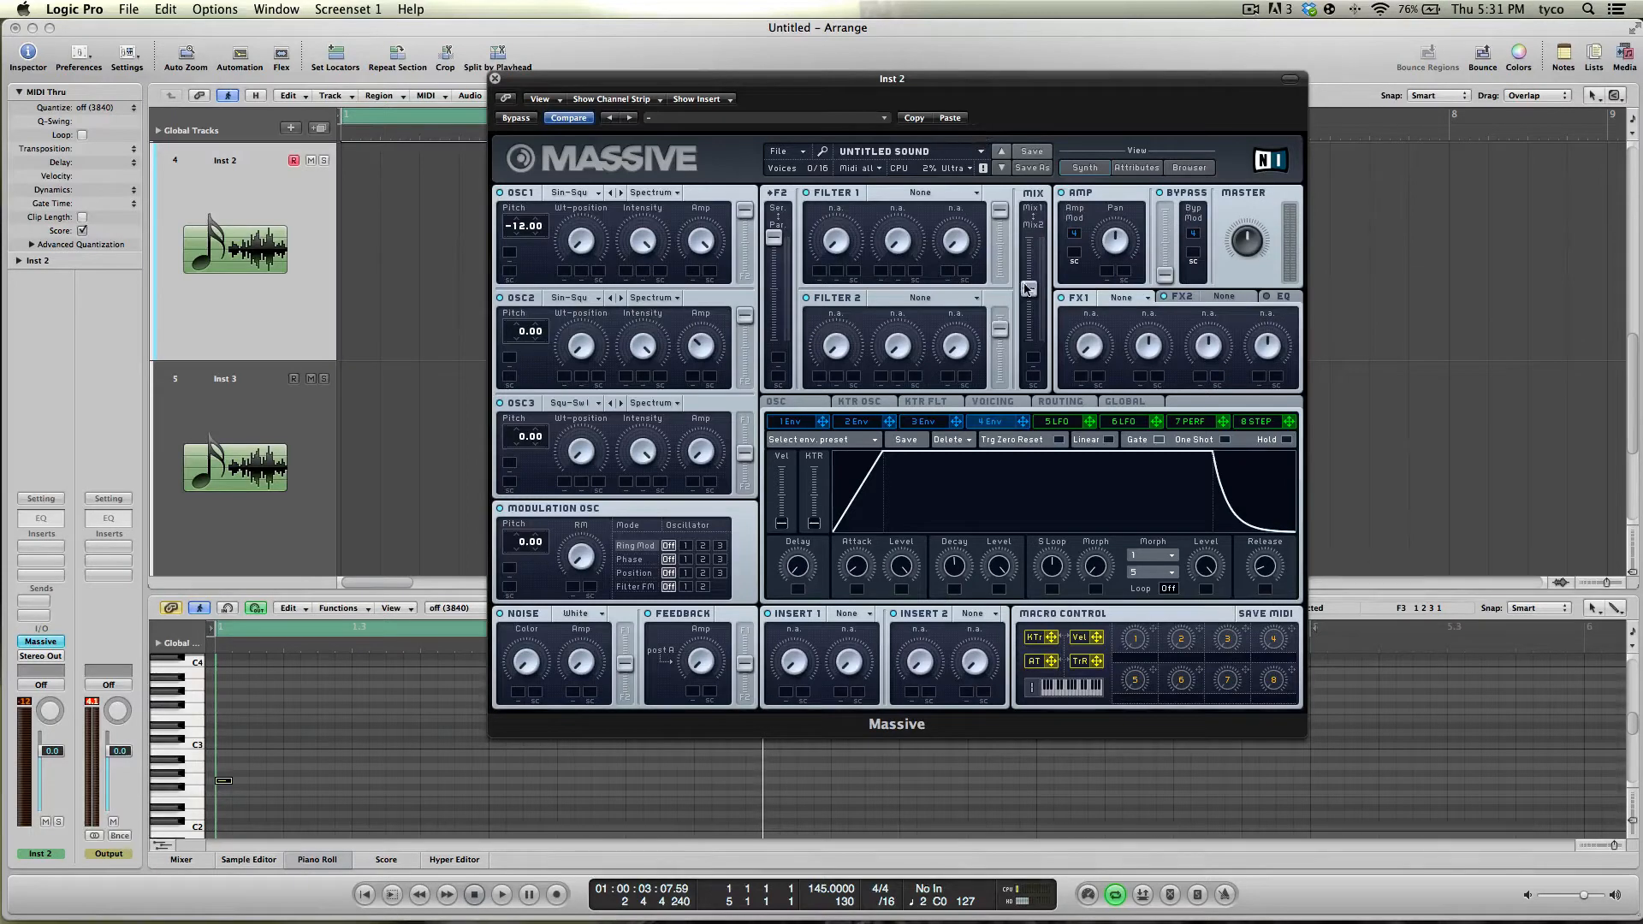
{"action": "left_click_drag", "start_coordinate": [1027, 289], "coordinate": [1028, 176]}
Insert a single-band Low Pass Filter on the Inst 2 track with its frequency at 130 Hz and close both plug-in windows.
{"action": "left_click", "coordinate": [40, 545]}
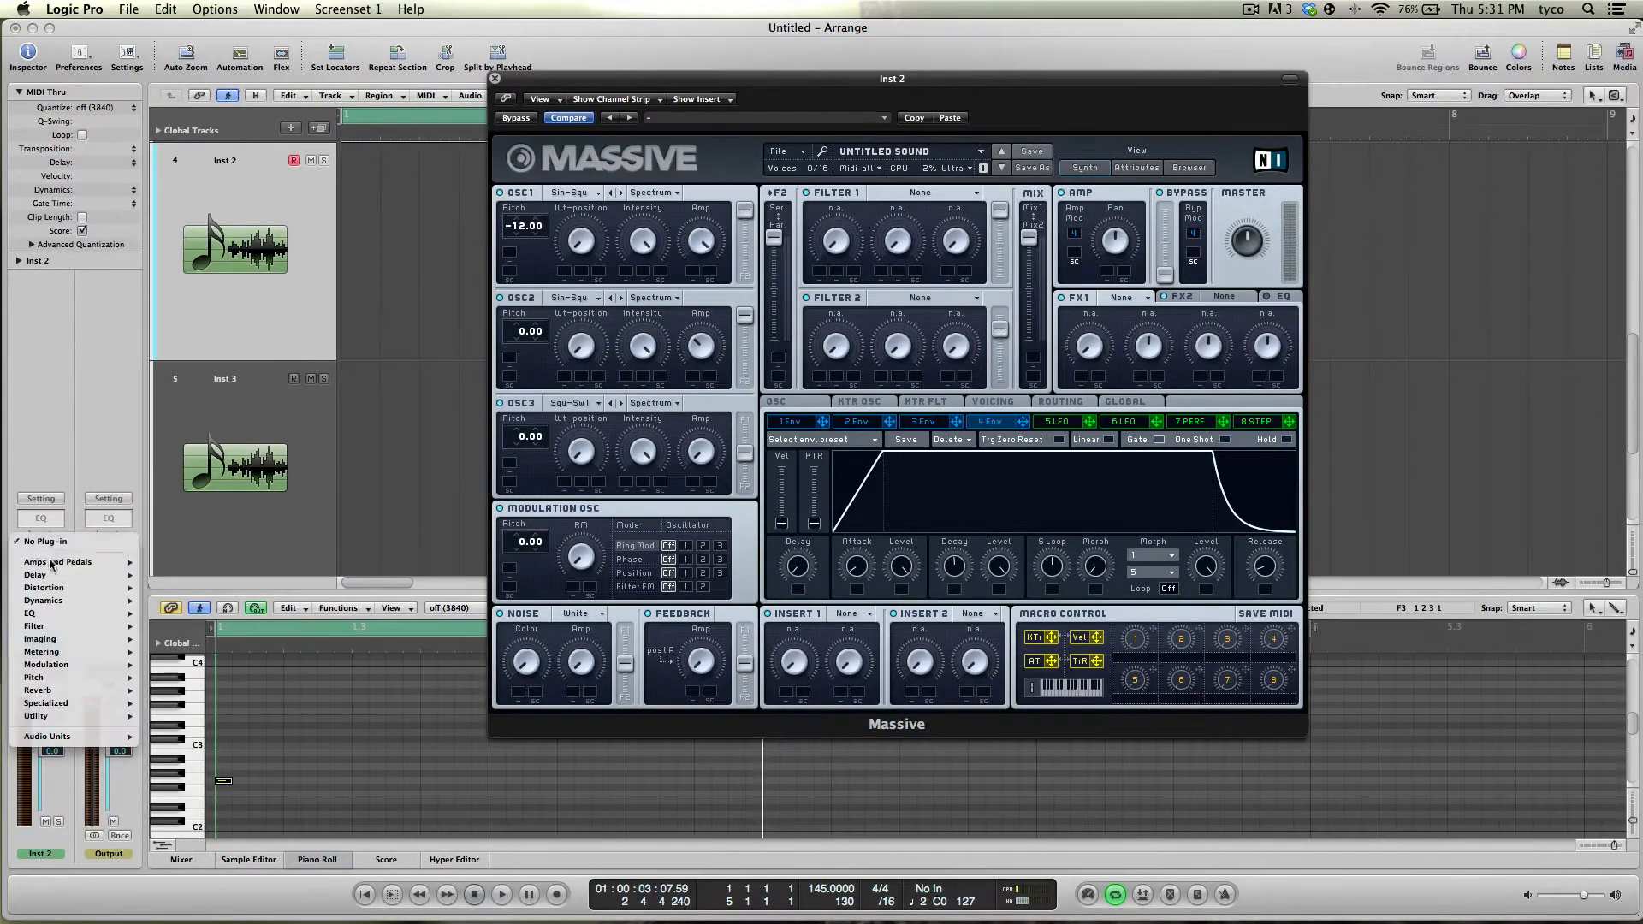
{"action": "mouse_move", "coordinate": [62, 617]}
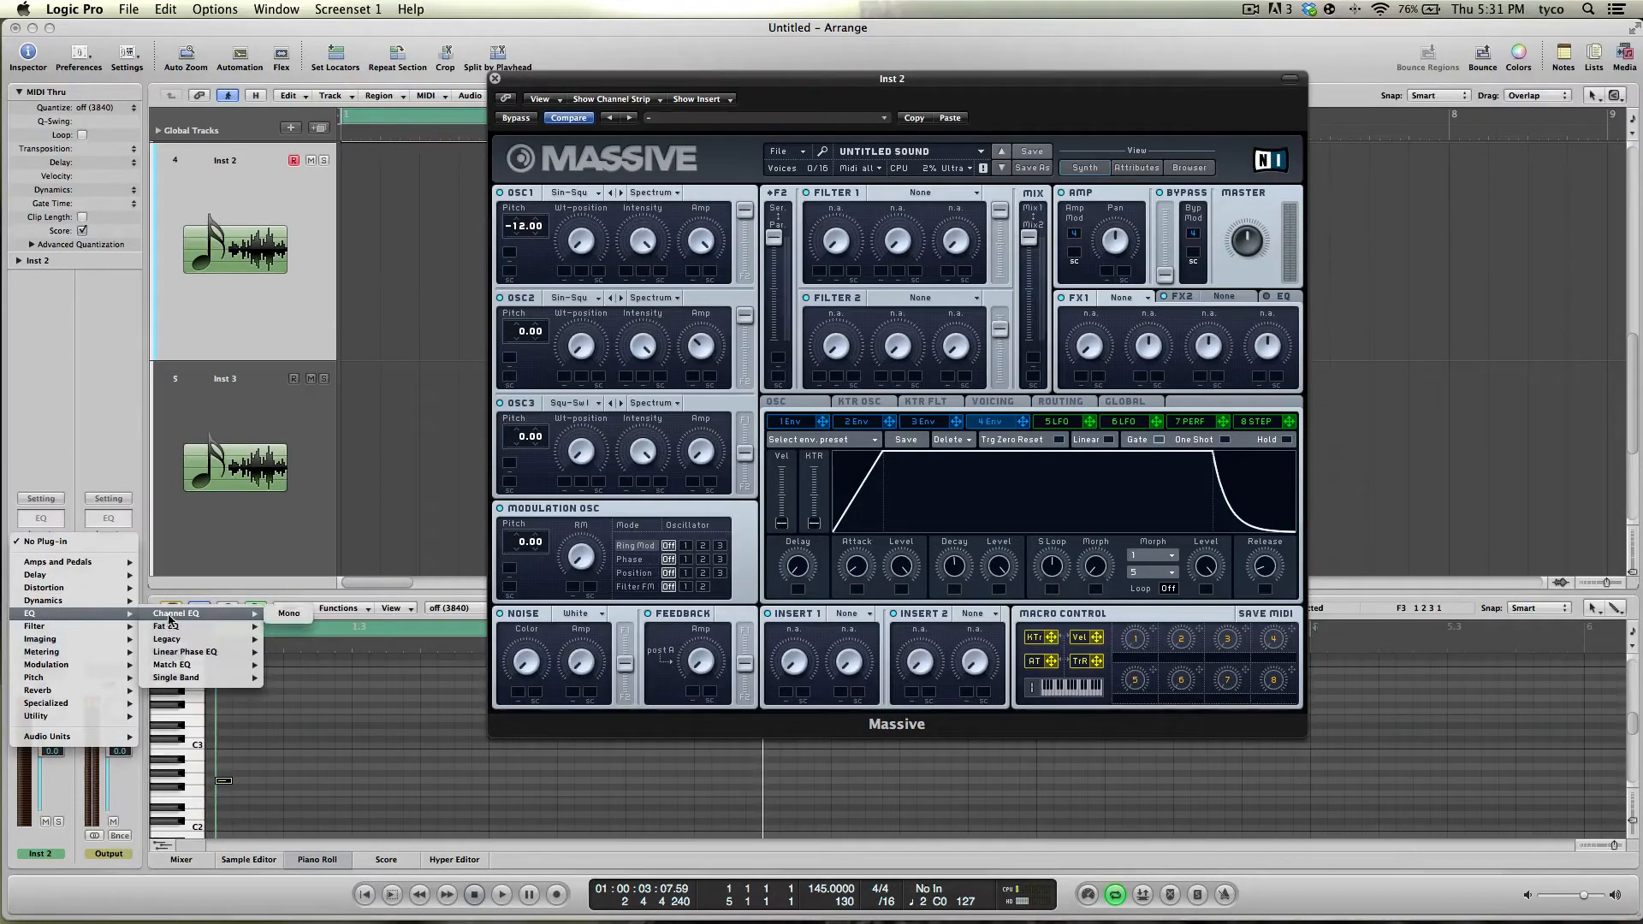
{"action": "mouse_move", "coordinate": [188, 680]}
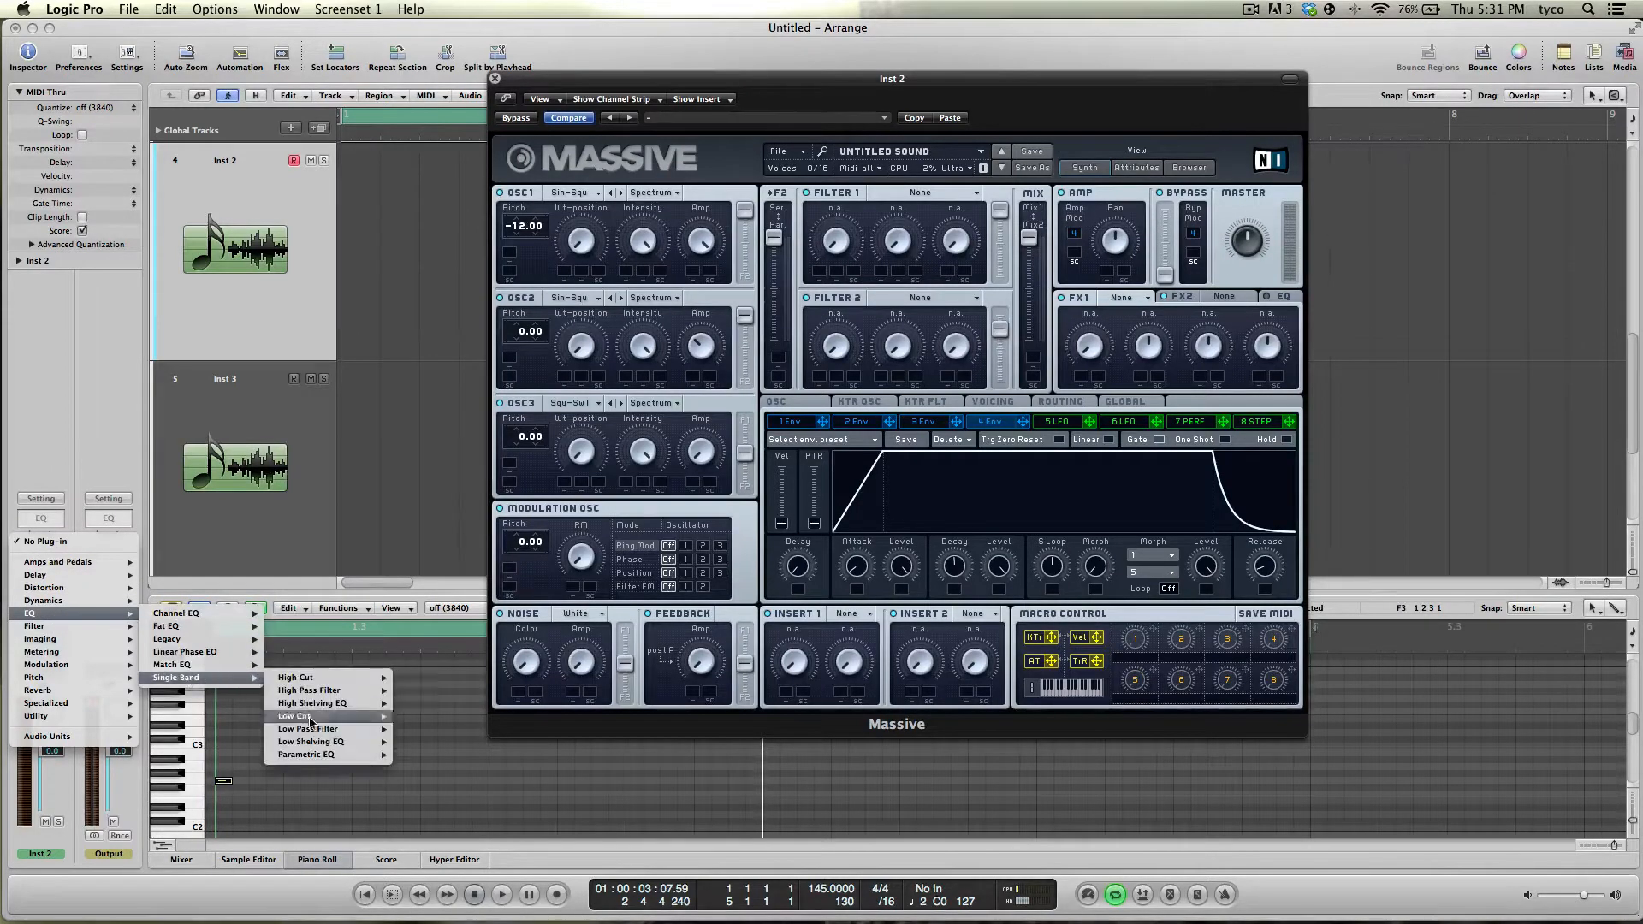
{"action": "left_click", "coordinate": [347, 734]}
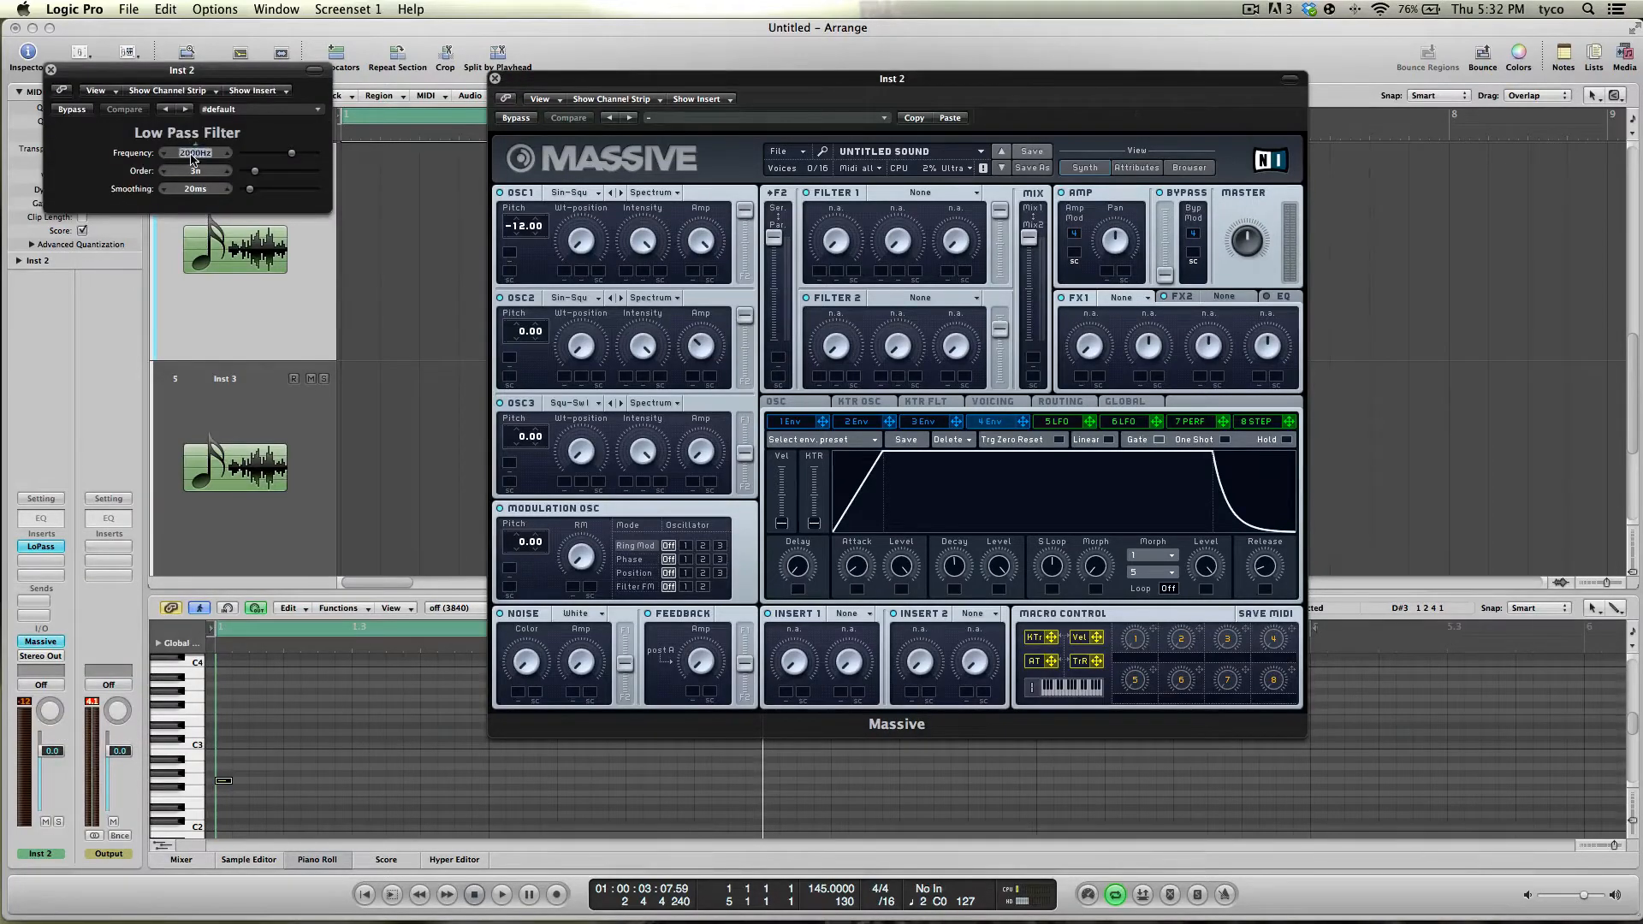
{"action": "type", "text": "130"}
{"action": "key", "text": "Return"}
{"action": "left_click", "coordinate": [51, 70]}
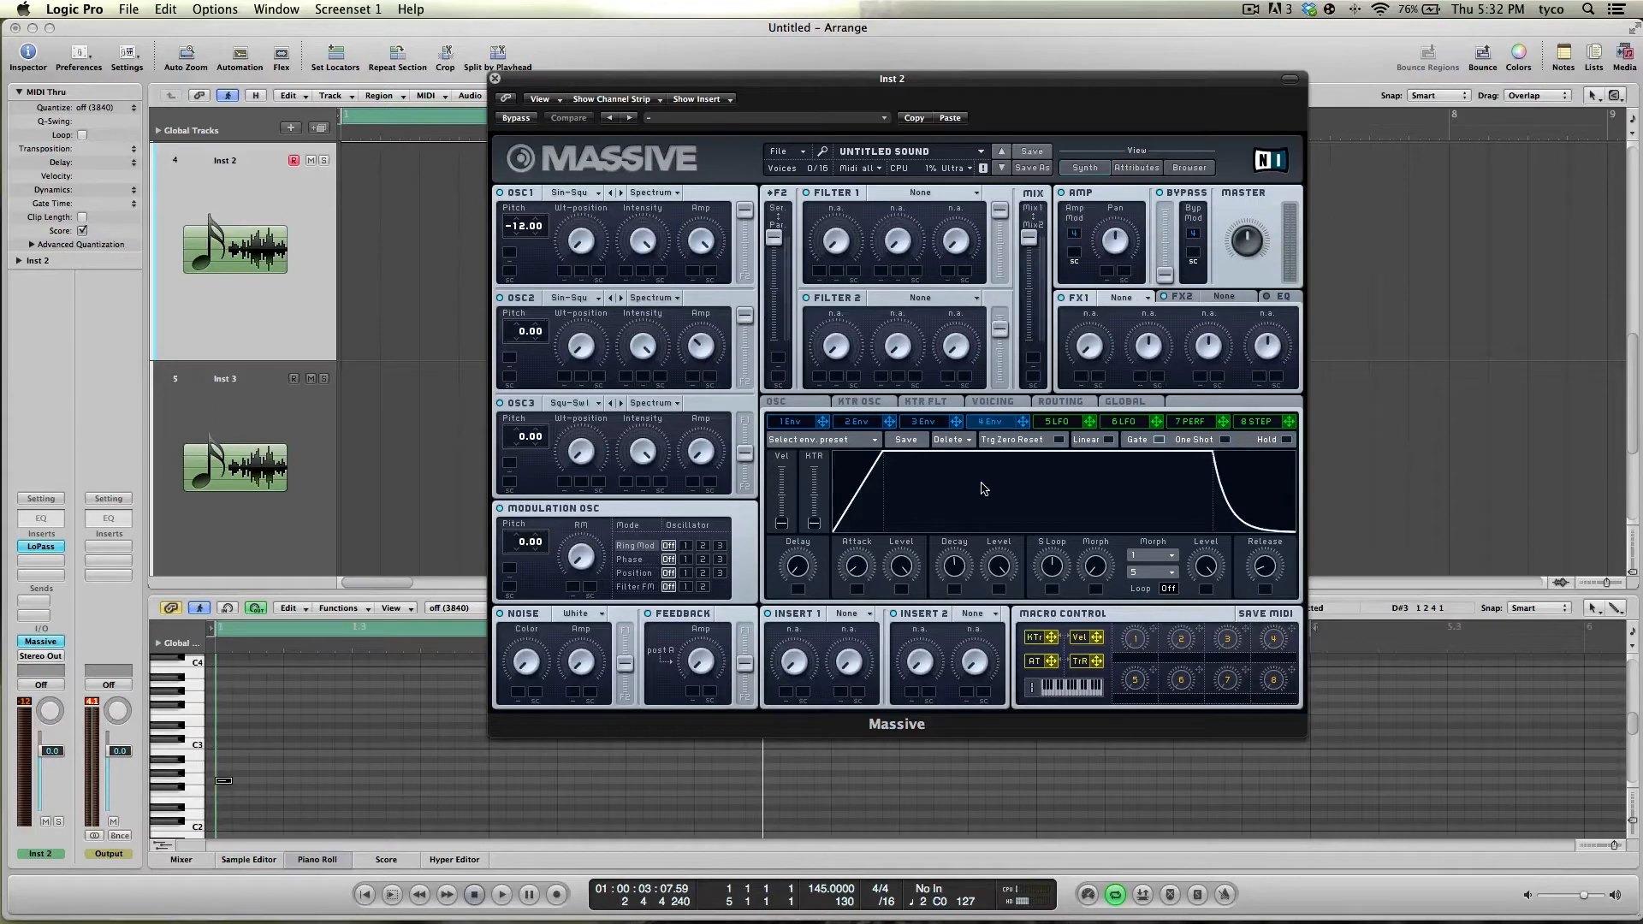
{"action": "left_click", "coordinate": [495, 79]}
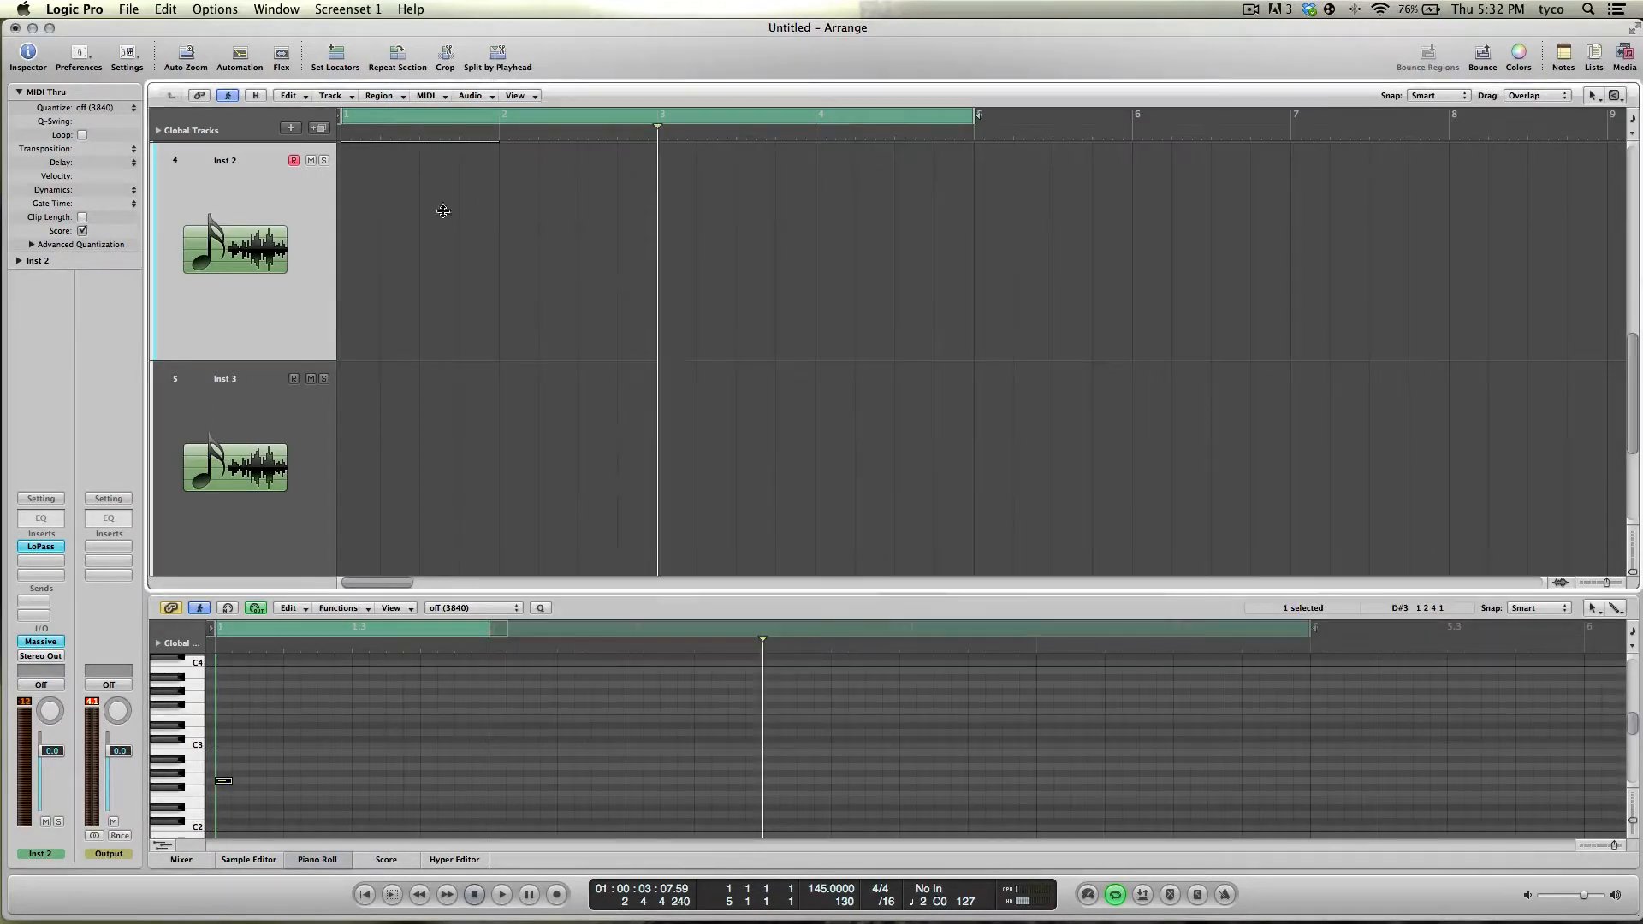
Add a Compressor to the Inst 2 track with a 4.8:1 ratio, 7.0 dB gain and -19.0 dB threshold.
{"action": "left_click", "coordinate": [30, 562]}
{"action": "mouse_move", "coordinate": [47, 606]}
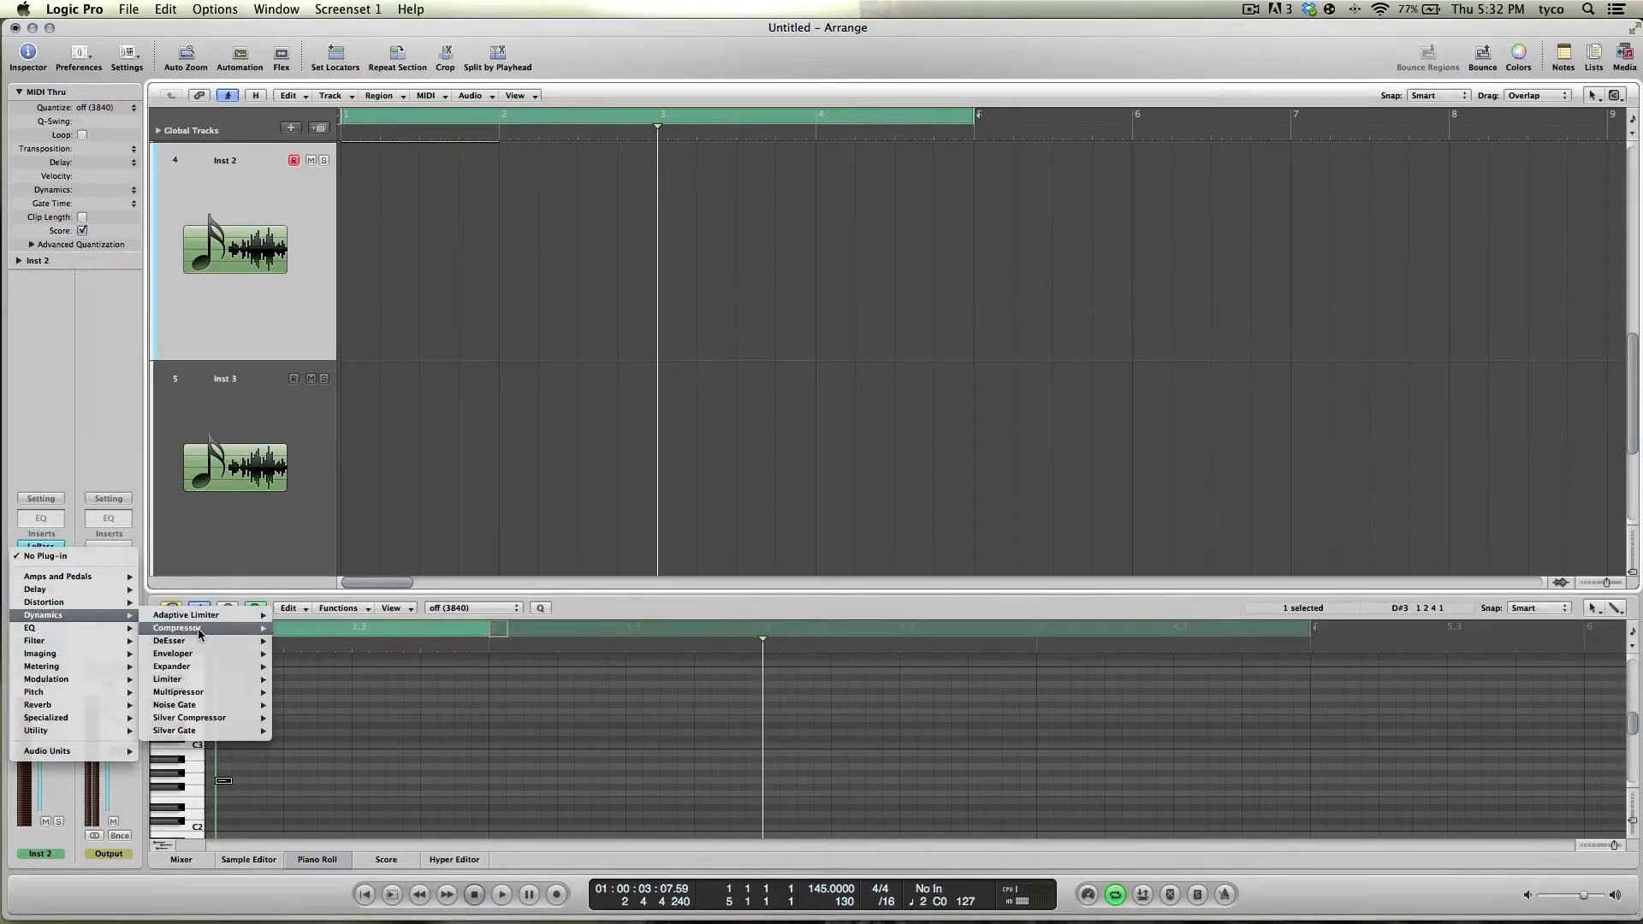
{"action": "left_click", "coordinate": [197, 628]}
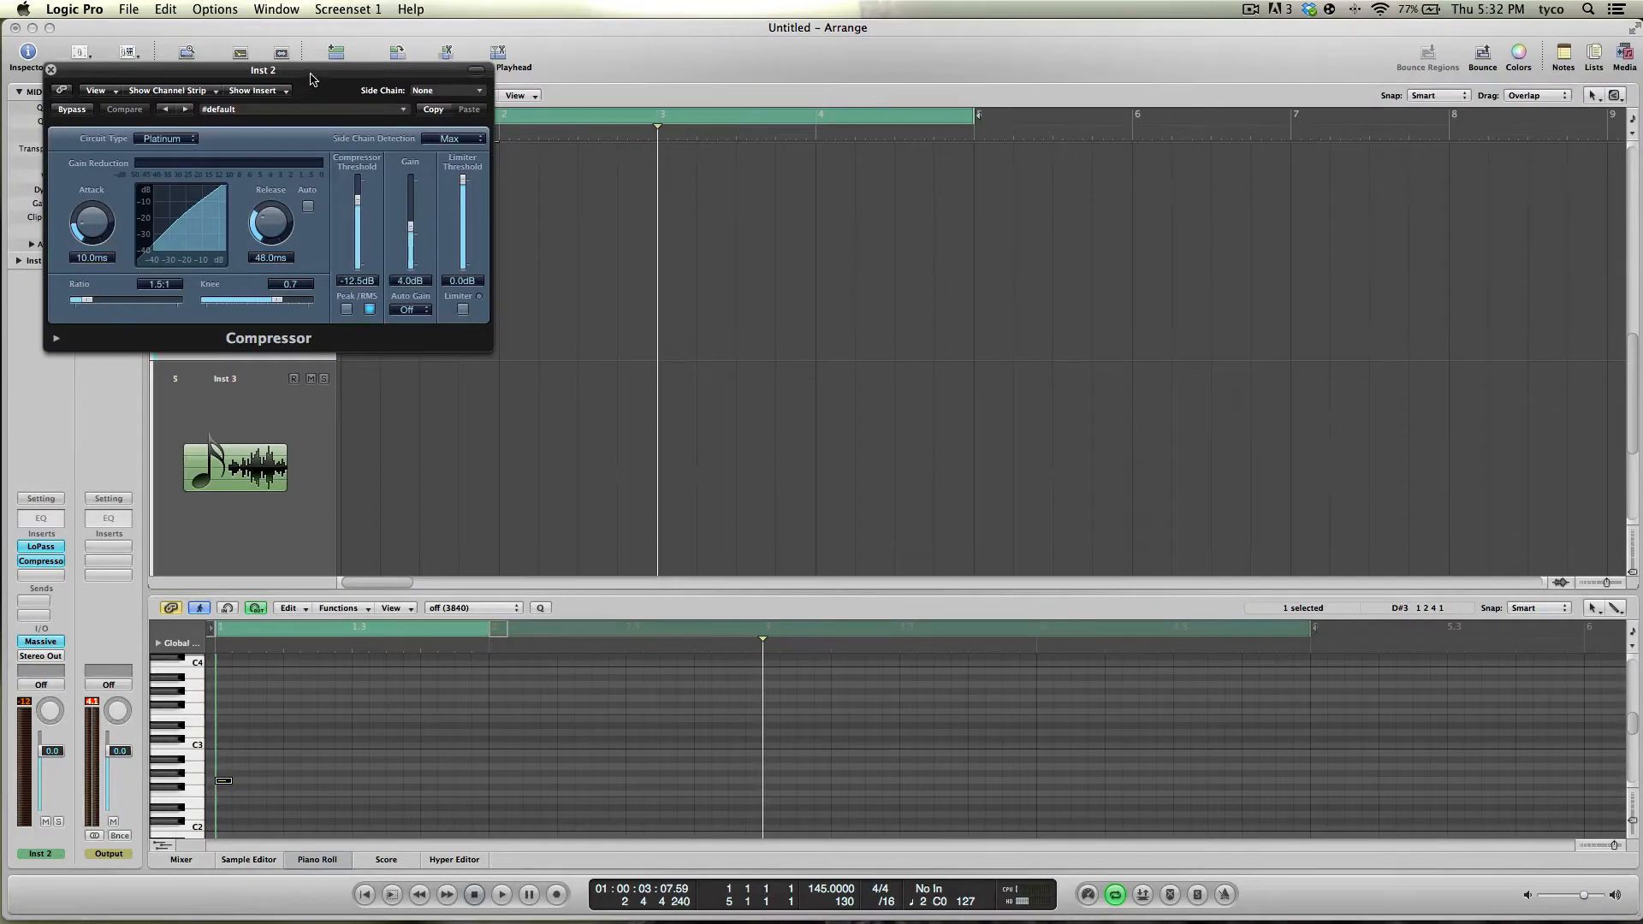
{"action": "left_click_drag", "start_coordinate": [310, 78], "coordinate": [659, 113]}
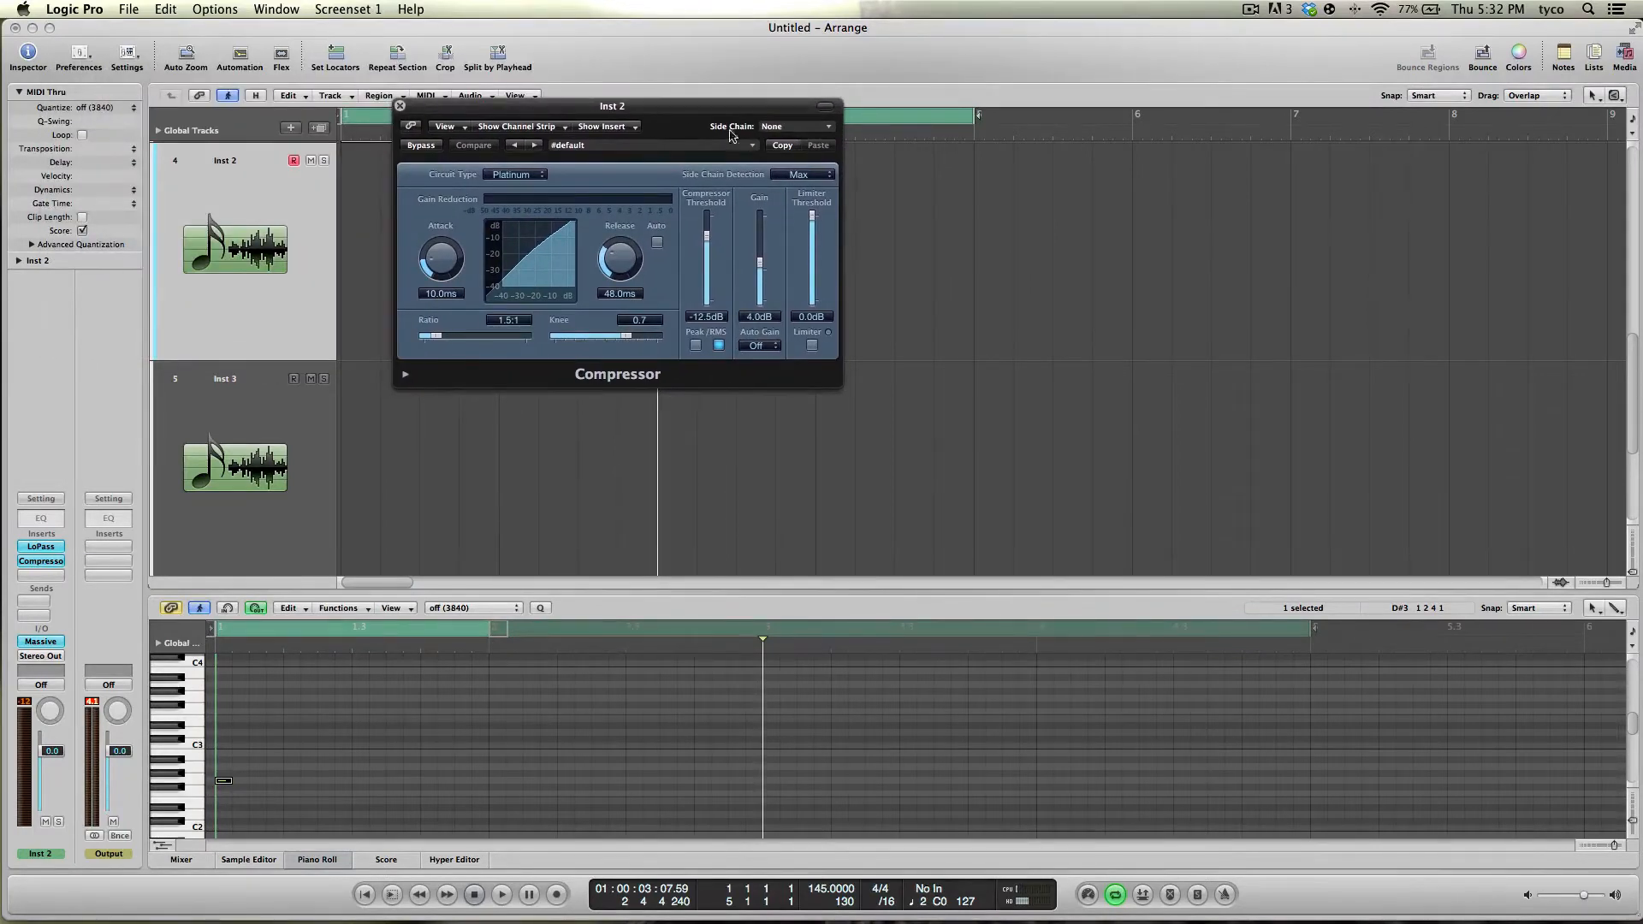
{"action": "left_click", "coordinate": [796, 133]}
{"action": "left_click", "coordinate": [796, 132]}
{"action": "left_click_drag", "start_coordinate": [435, 336], "coordinate": [471, 336]}
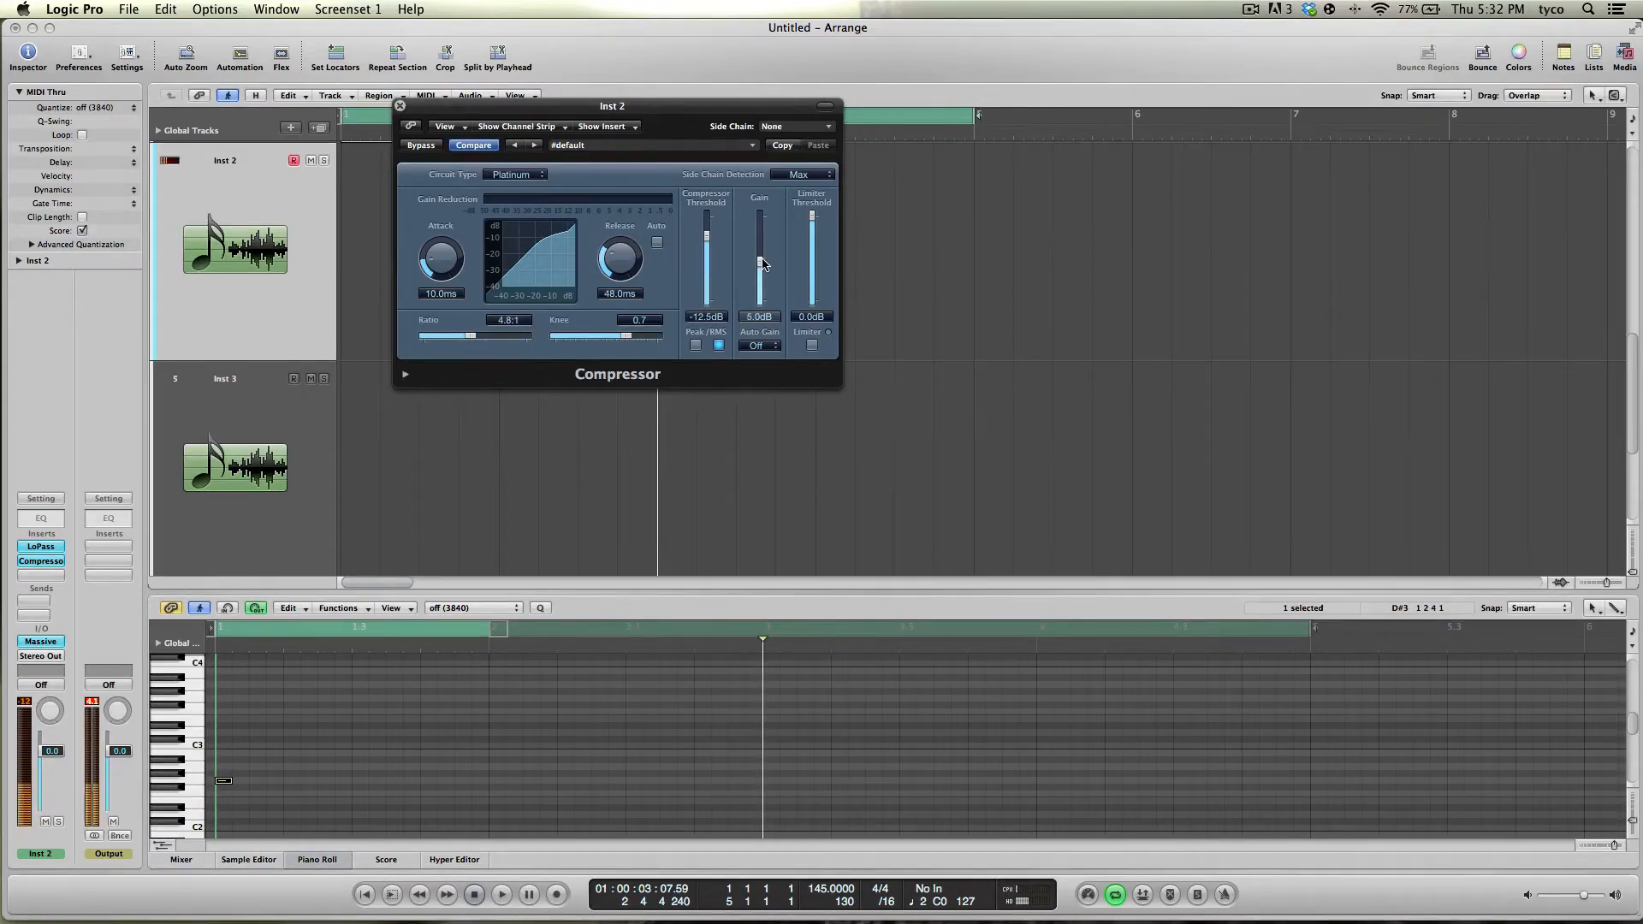
{"action": "left_click_drag", "start_coordinate": [760, 260], "coordinate": [710, 252]}
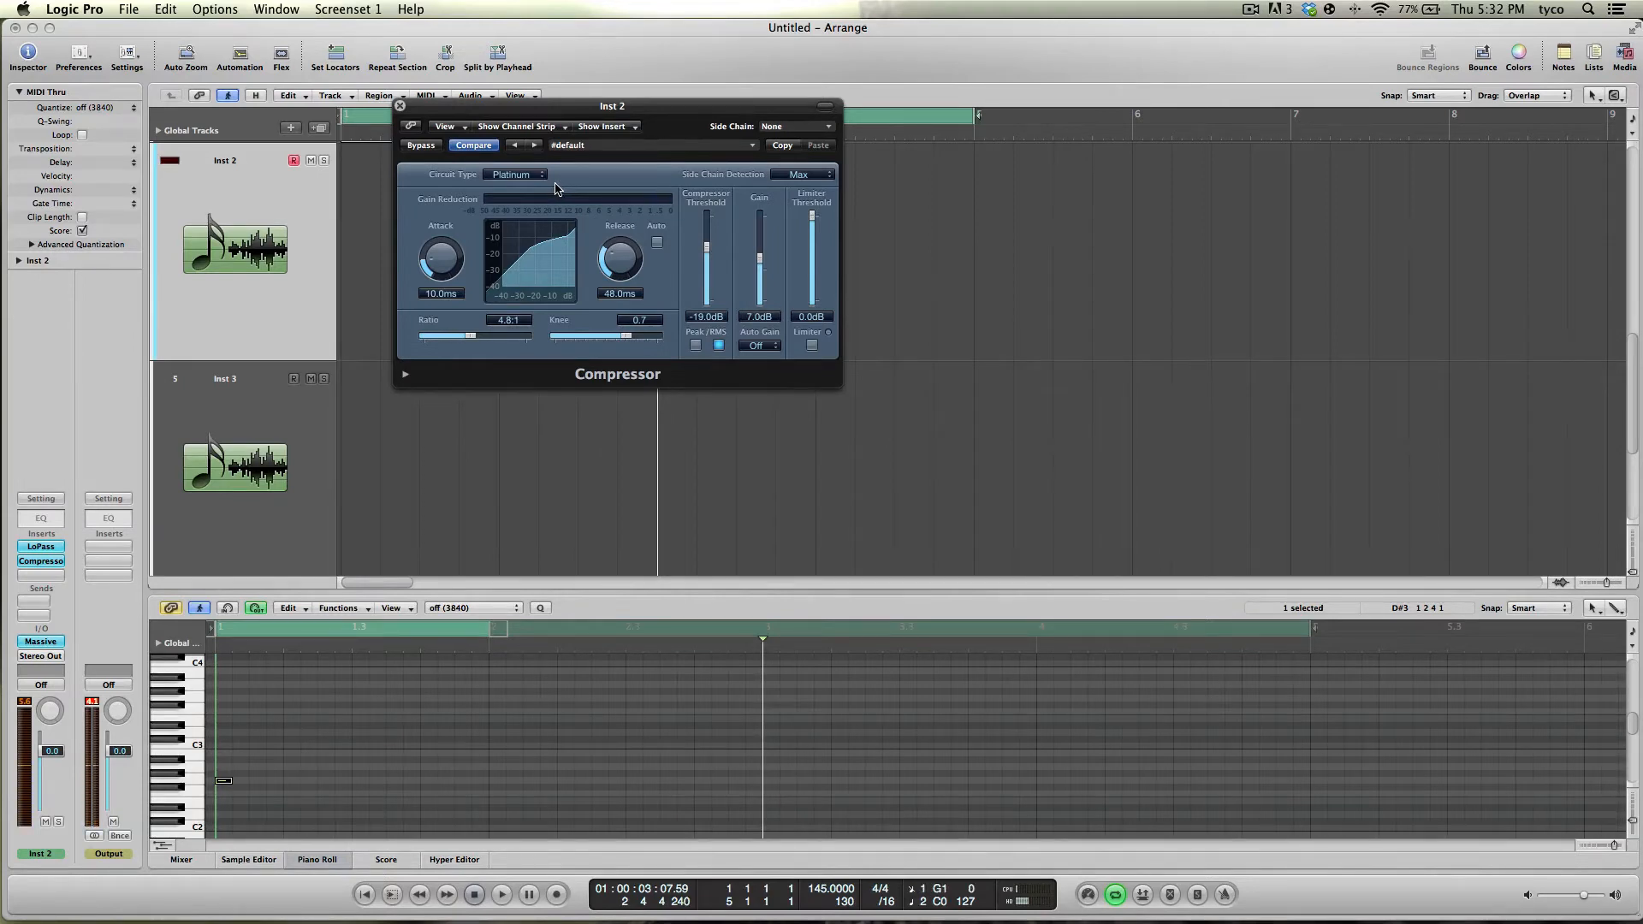
{"action": "left_click", "coordinate": [399, 109]}
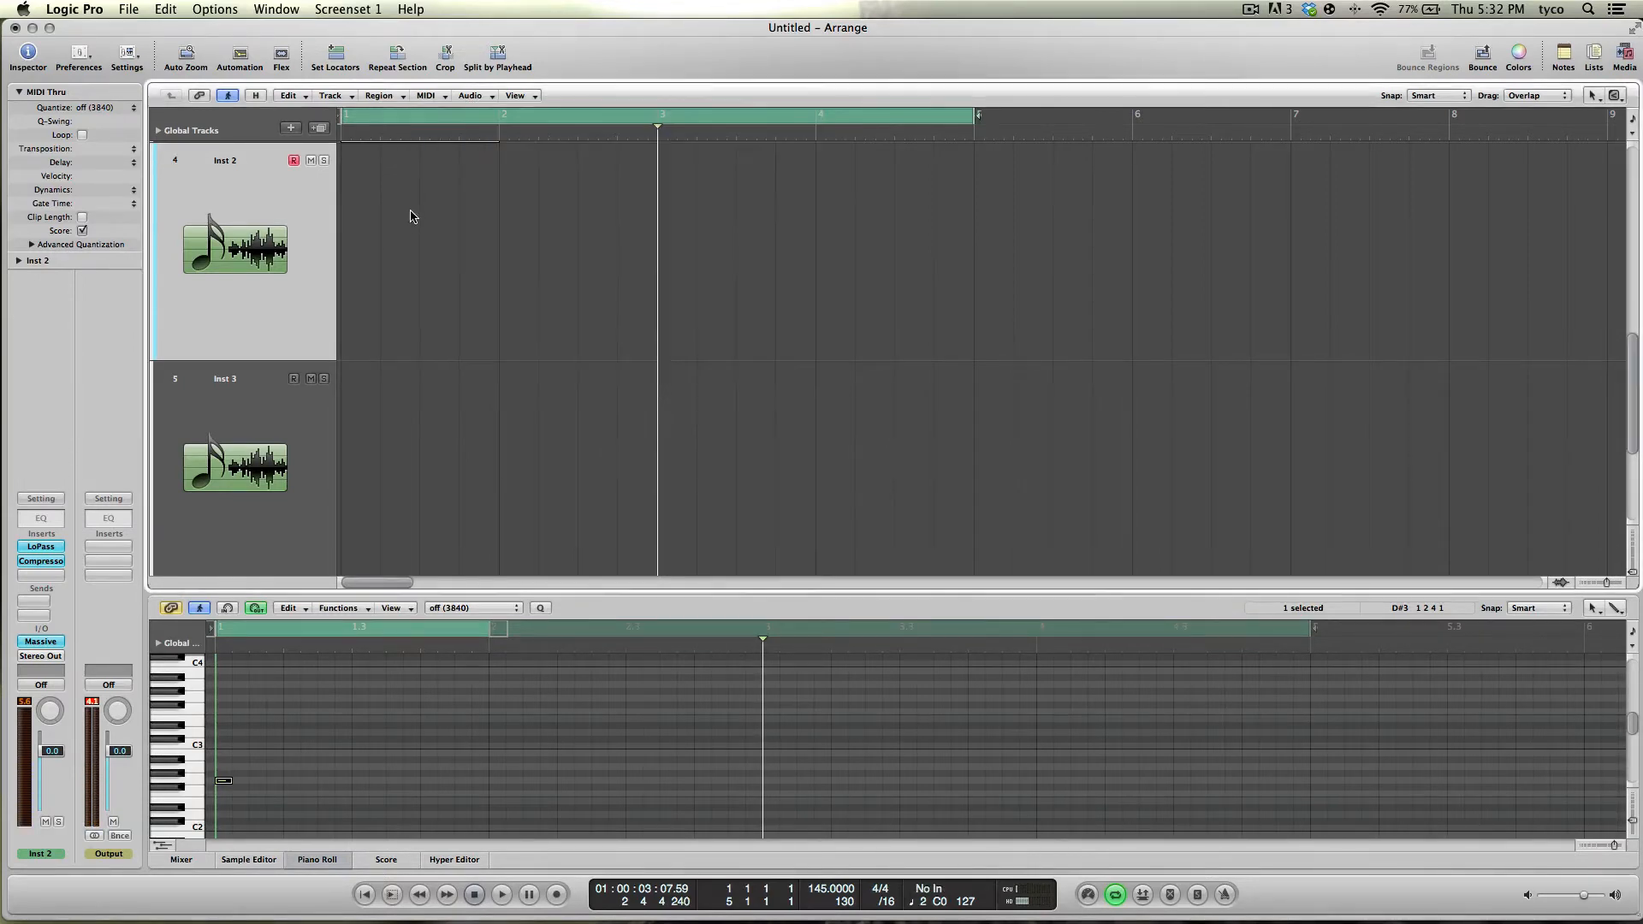
Move the Inst 1 MIDI region onto the Inst 2 track so it starts with the first bass sample.
{"action": "scroll", "coordinate": [410, 219], "scroll_direction": "up", "scroll_amount": 3}
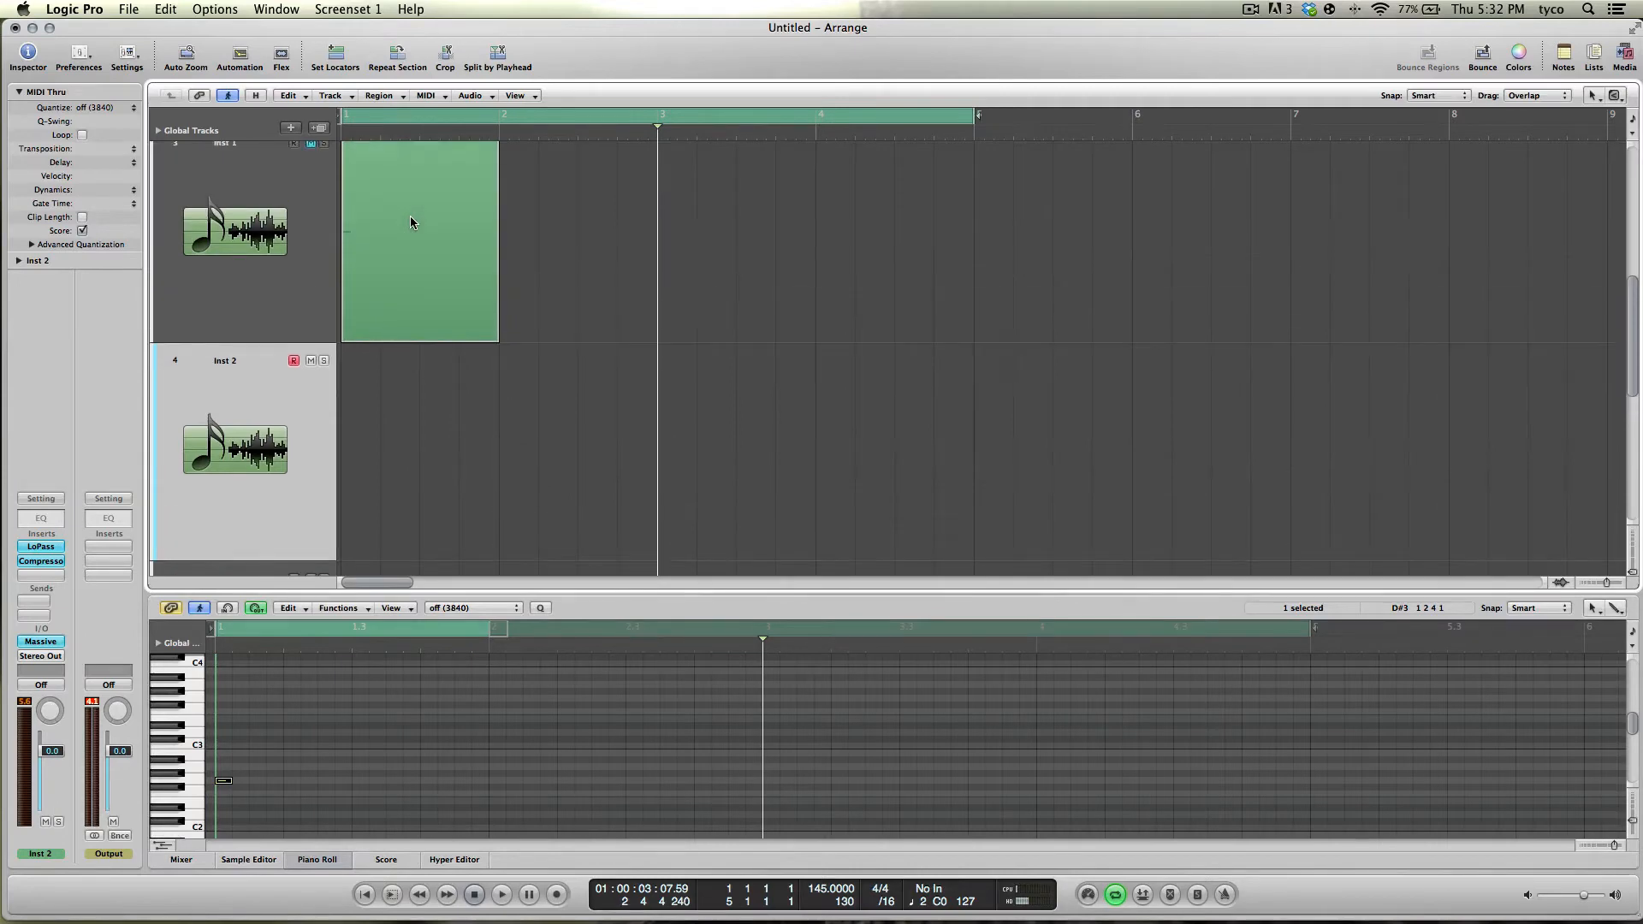
{"action": "scroll", "coordinate": [409, 221], "scroll_direction": "up", "scroll_amount": 3}
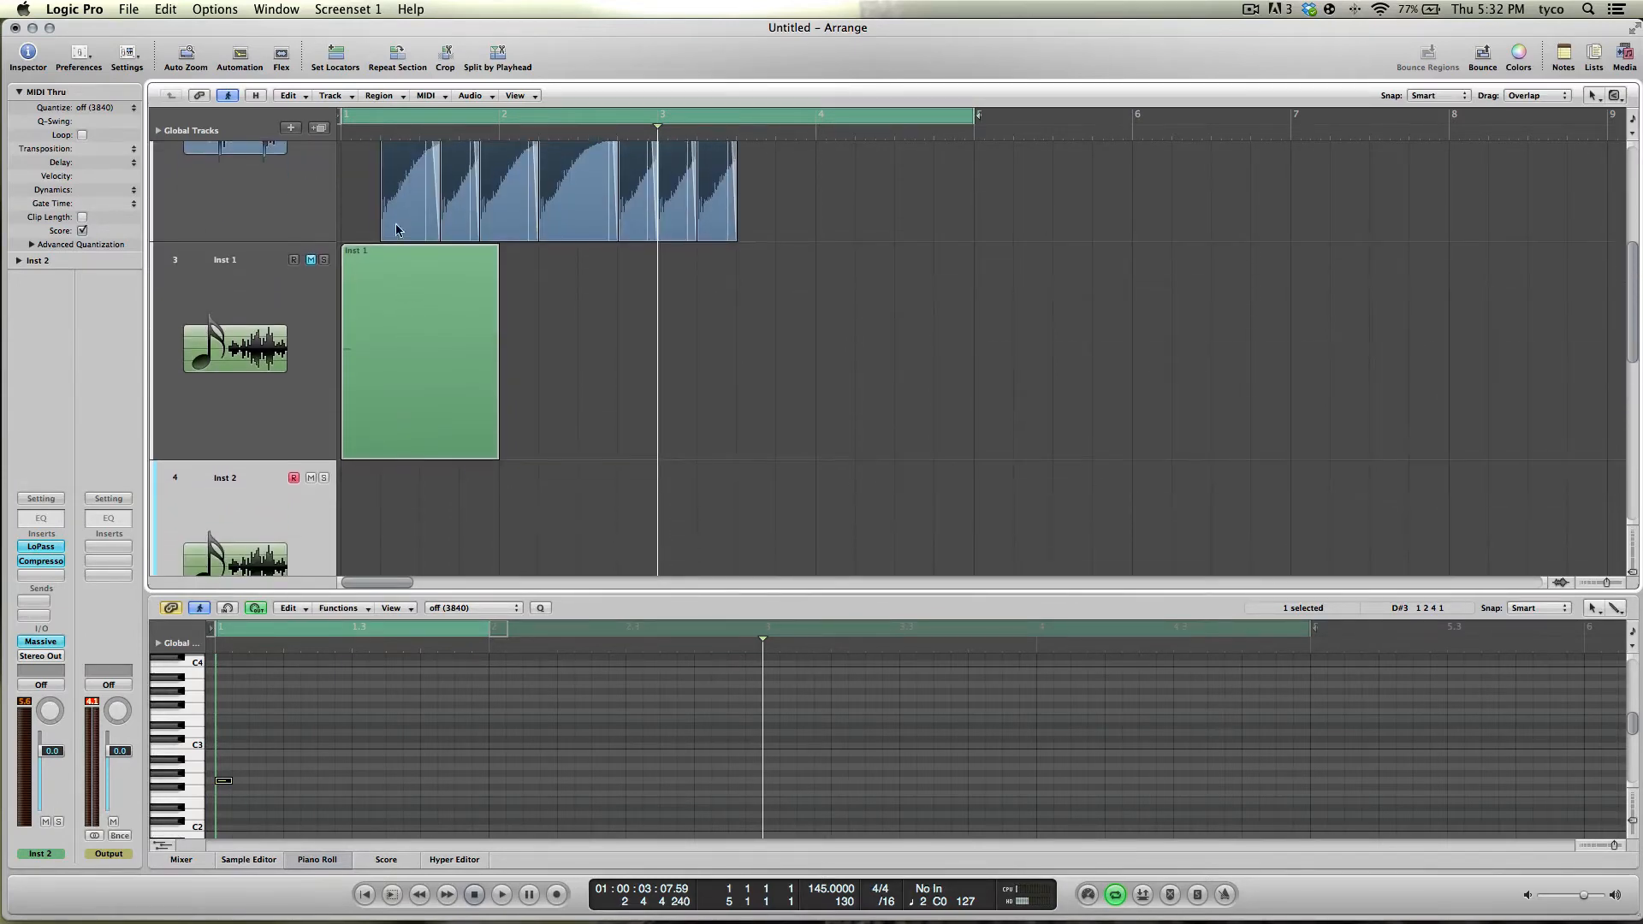
{"action": "left_click", "coordinate": [384, 352]}
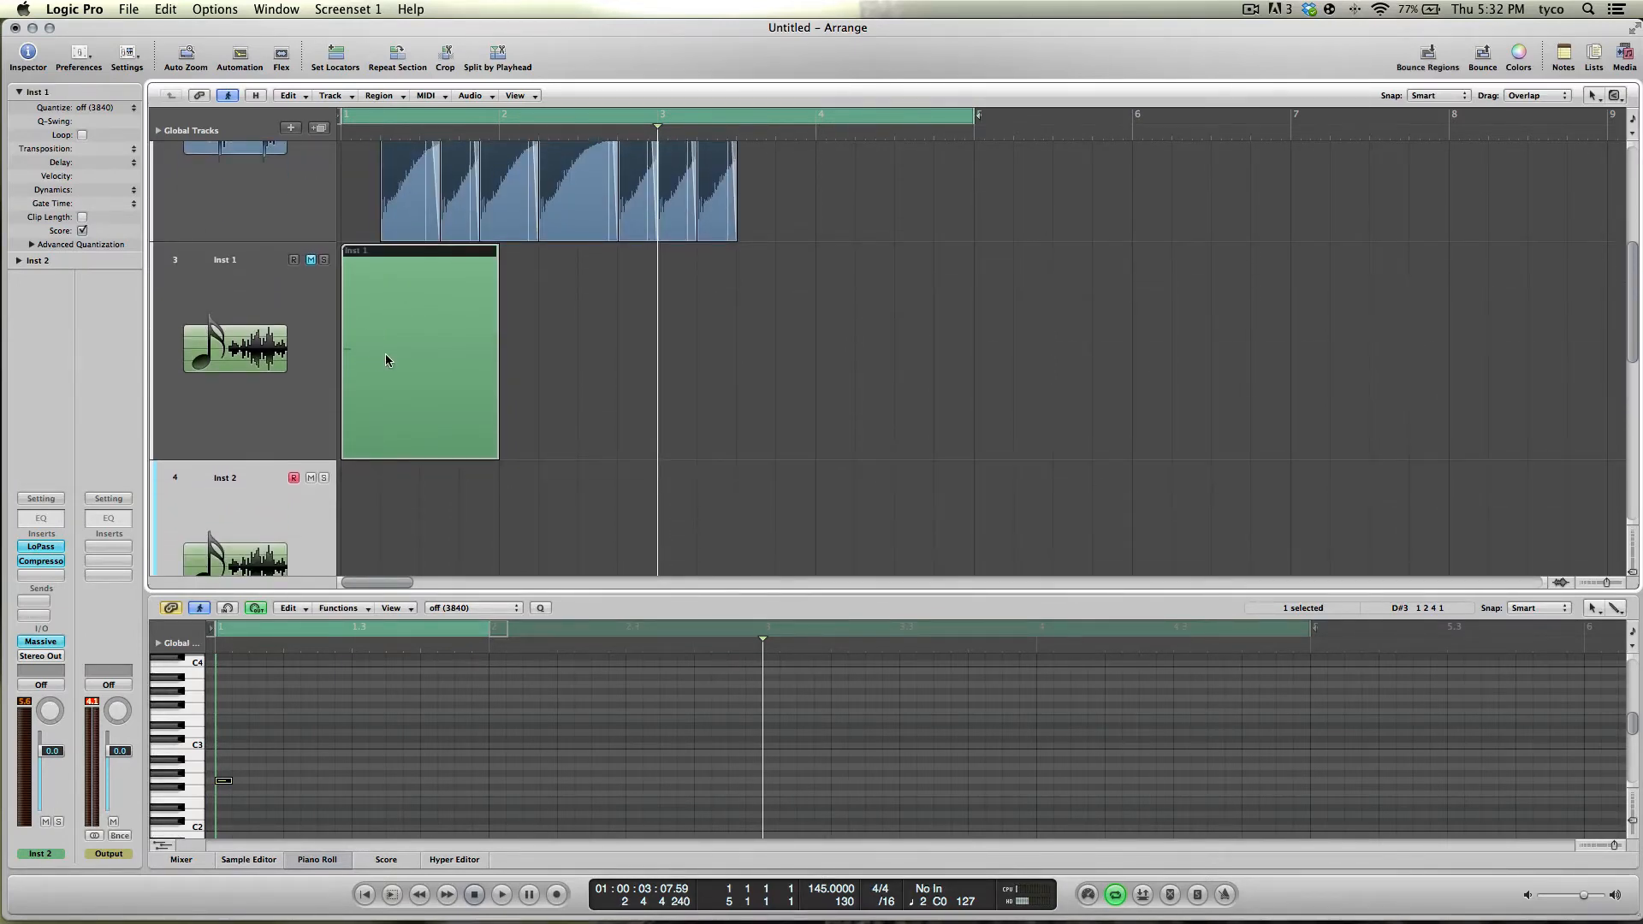
{"action": "left_click_drag", "start_coordinate": [406, 352], "coordinate": [443, 504]}
{"action": "scroll", "coordinate": [444, 384], "scroll_direction": "down", "scroll_amount": 2}
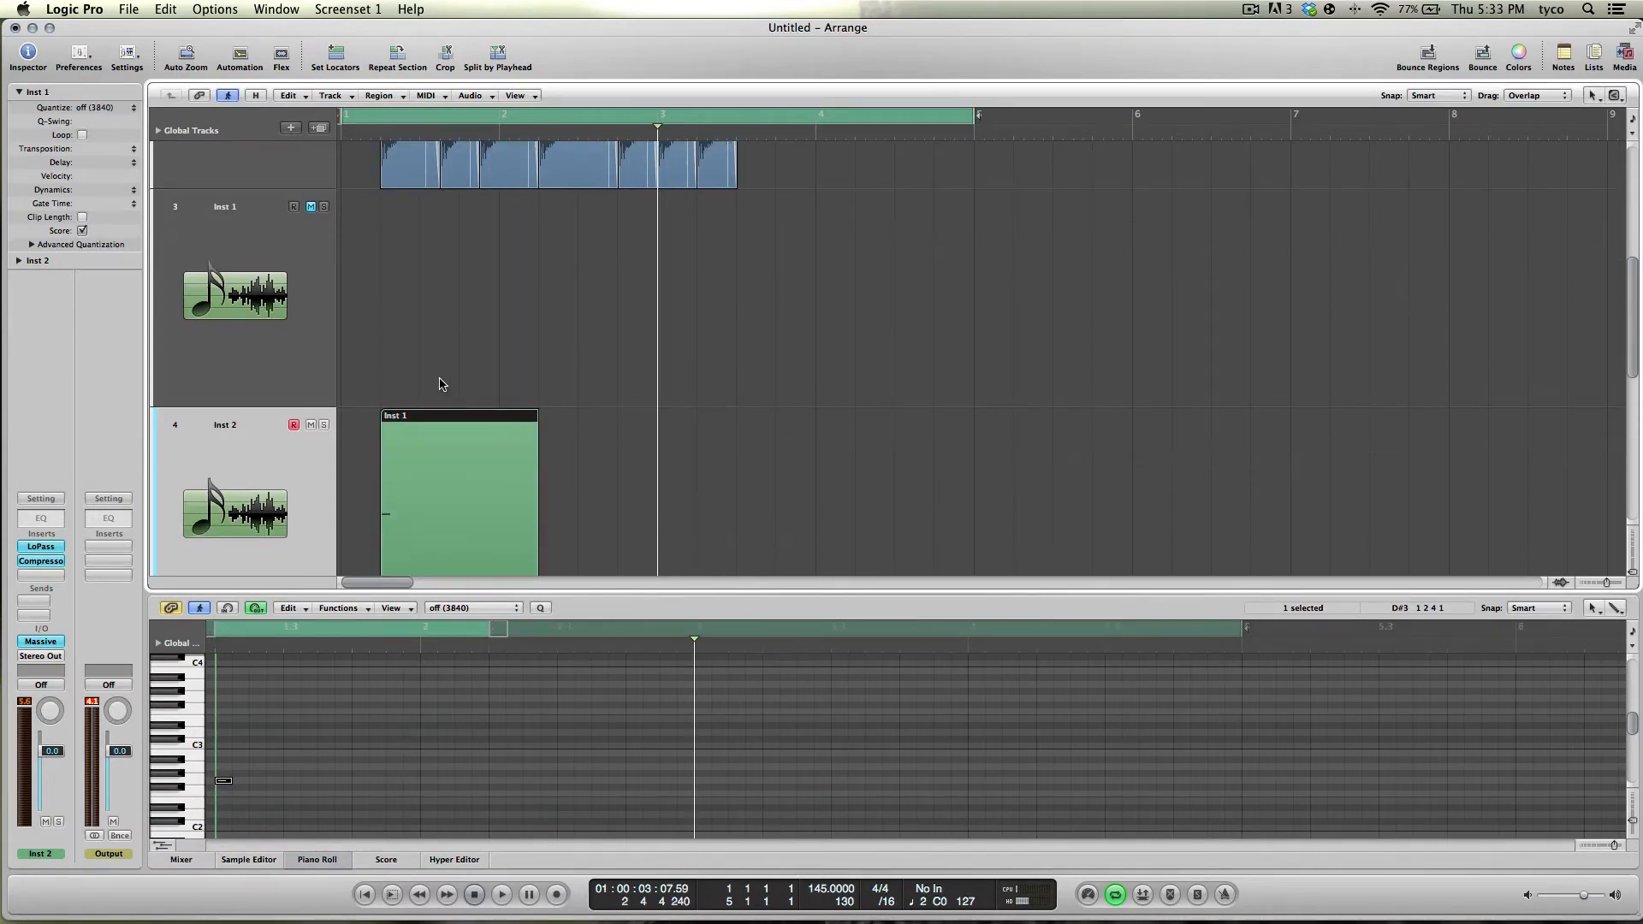
Transpose the region's note to G1, lengthen it to just past the second bass sample's start, and close the Piano Roll.
{"action": "left_click", "coordinate": [443, 137]}
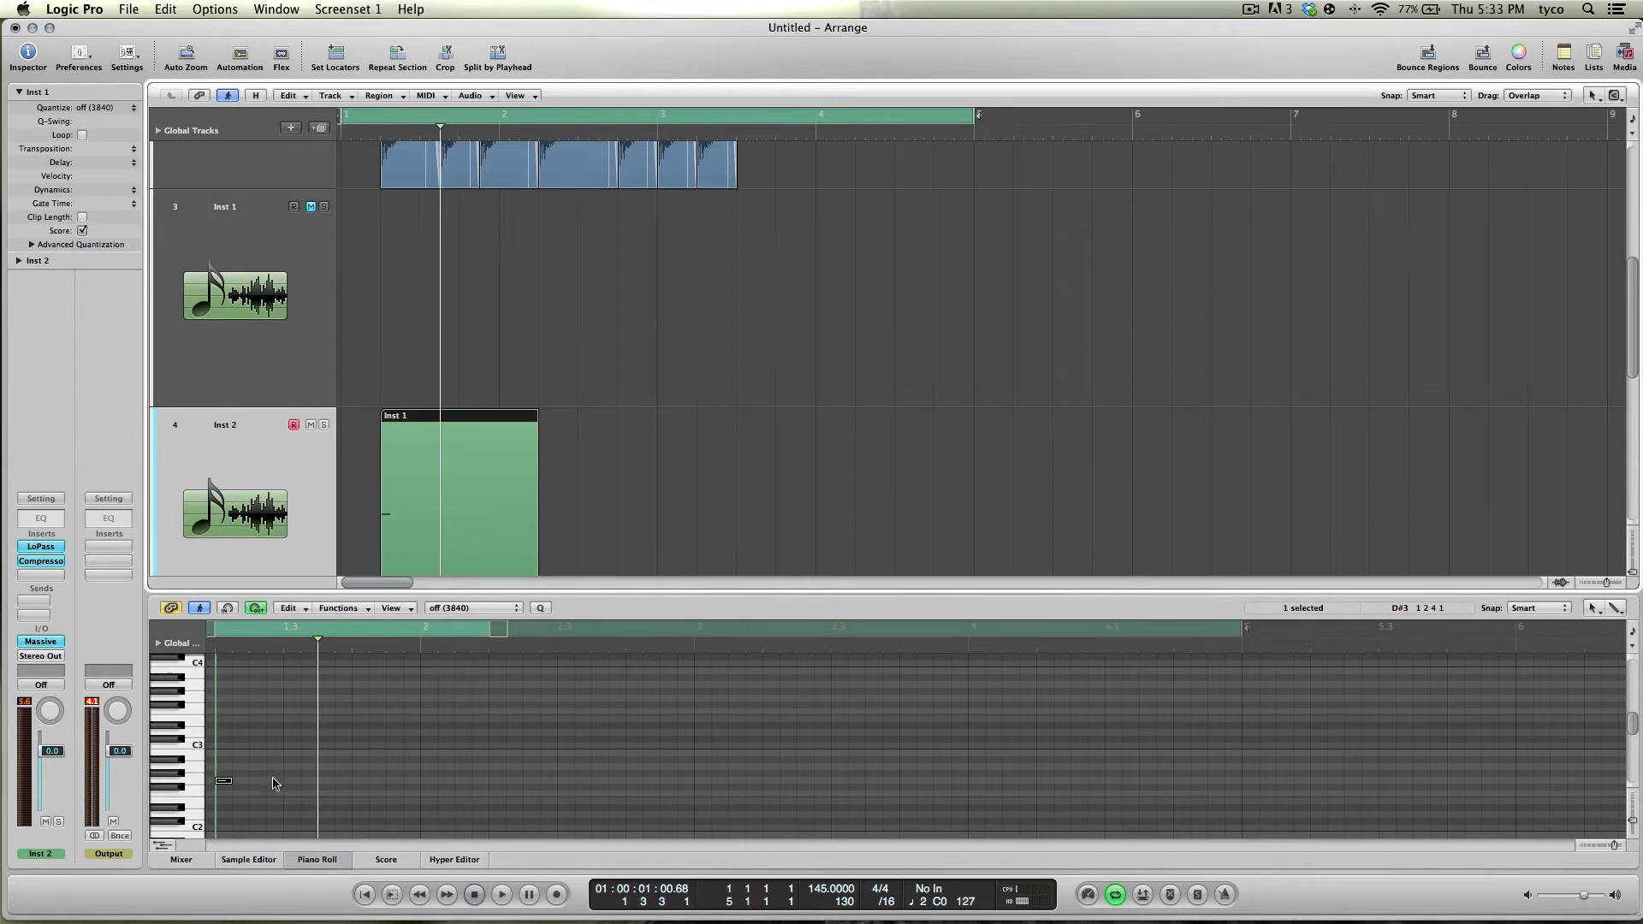
{"action": "left_click_drag", "start_coordinate": [226, 780], "coordinate": [226, 722]}
{"action": "left_click", "coordinate": [224, 720]}
{"action": "left_click", "coordinate": [224, 721]}
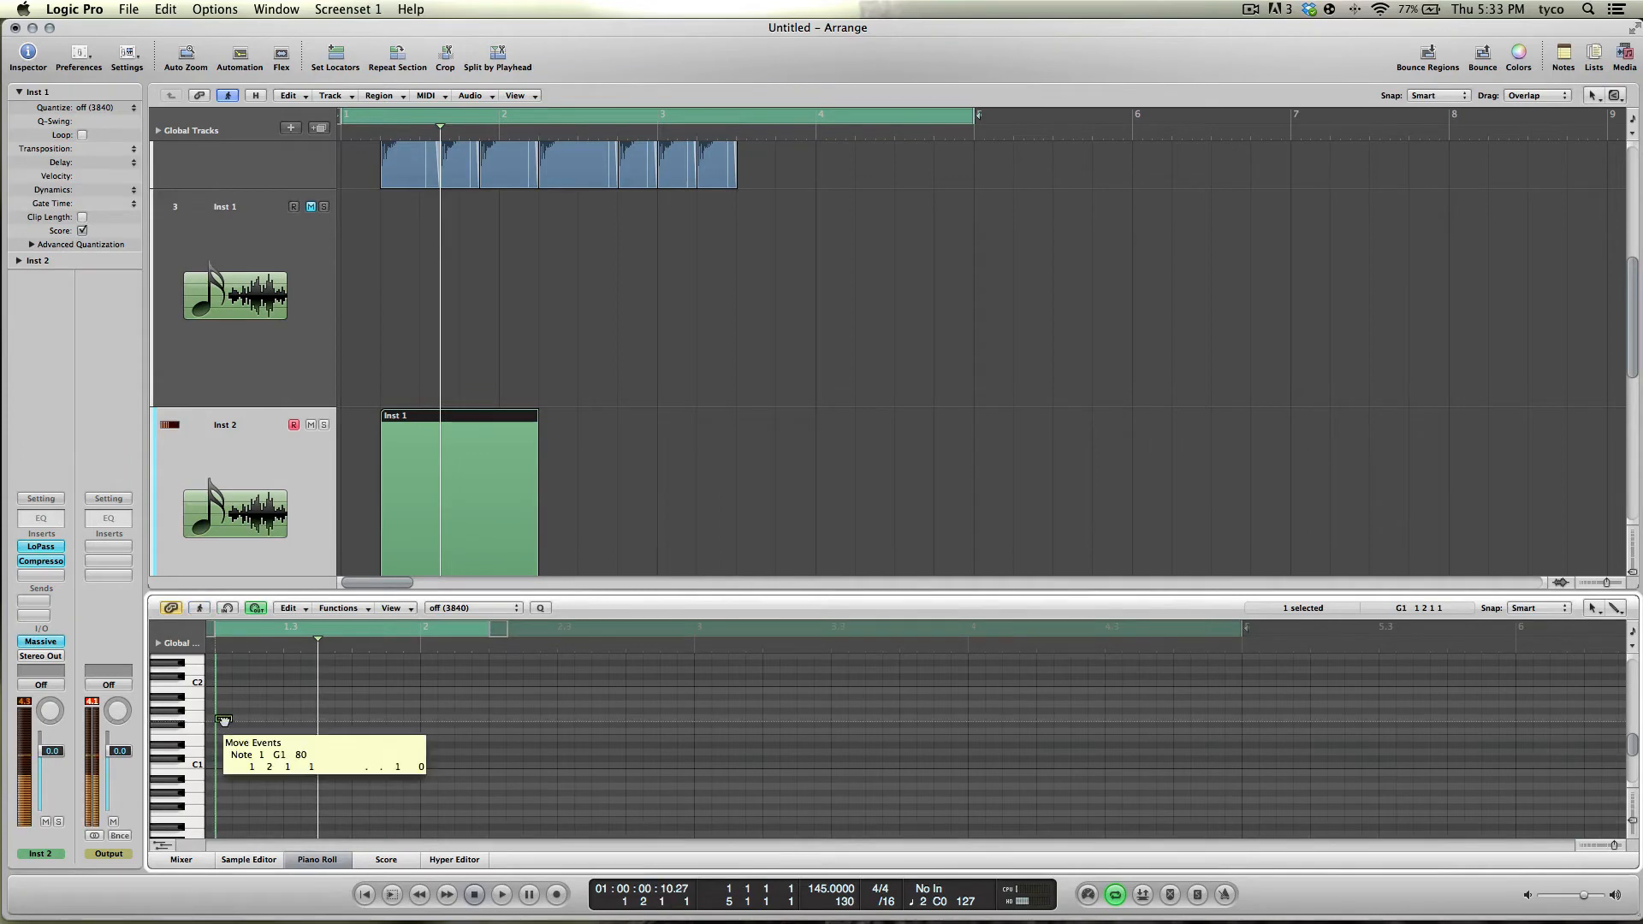
{"action": "left_click_drag", "start_coordinate": [230, 720], "coordinate": [327, 726]}
{"action": "scroll", "coordinate": [494, 257], "scroll_direction": "up", "scroll_amount": 5}
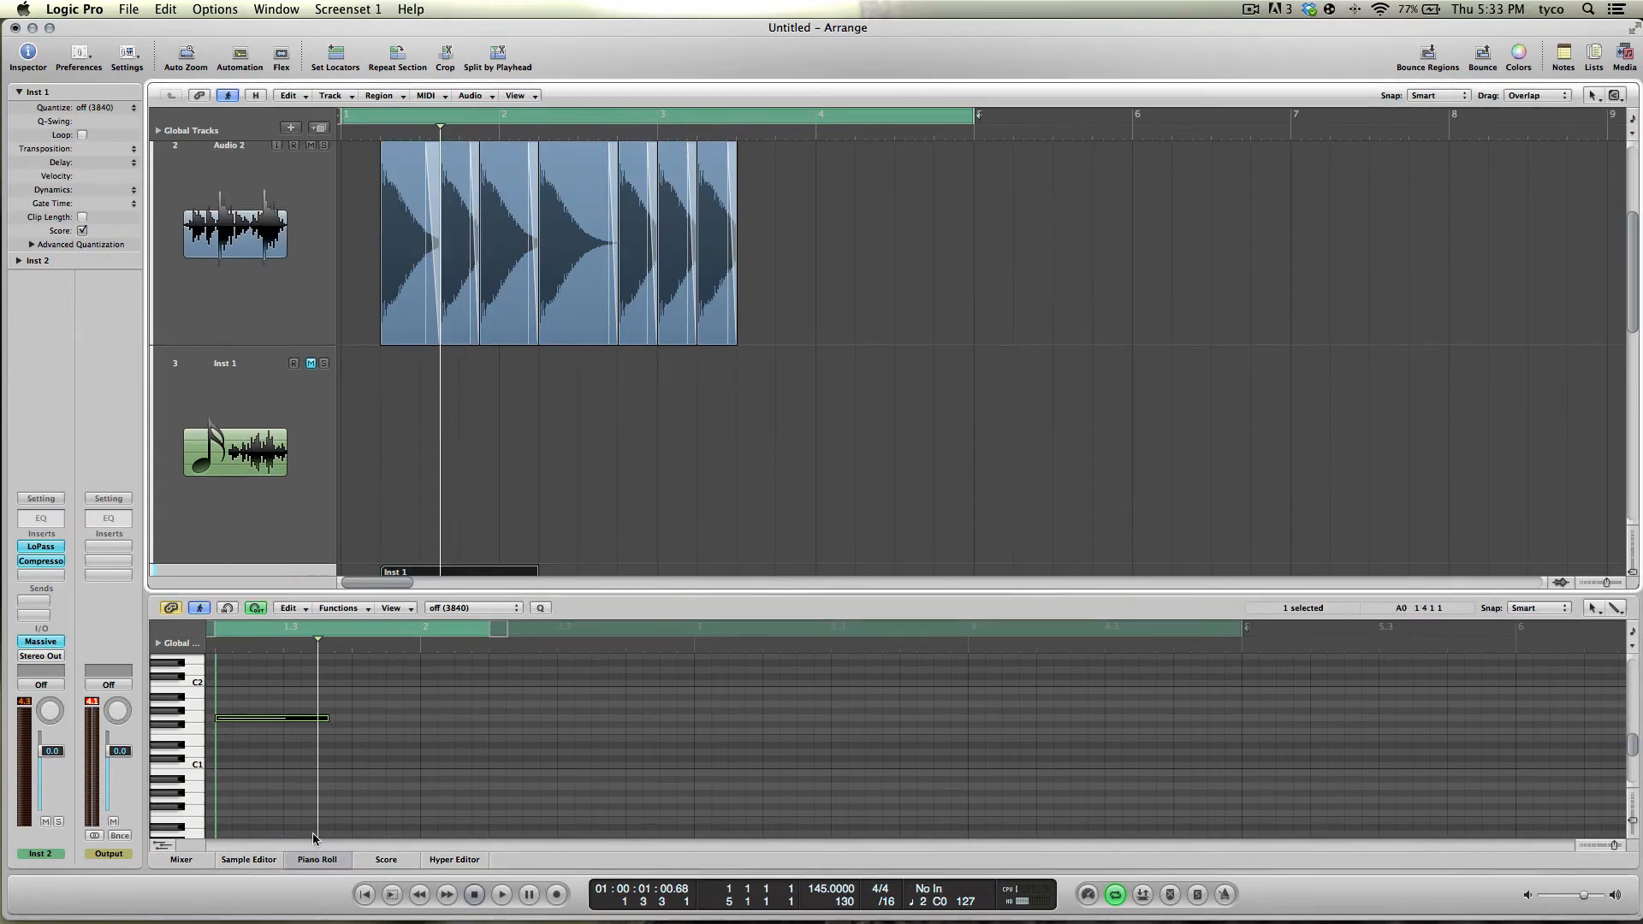
{"action": "left_click", "coordinate": [313, 859]}
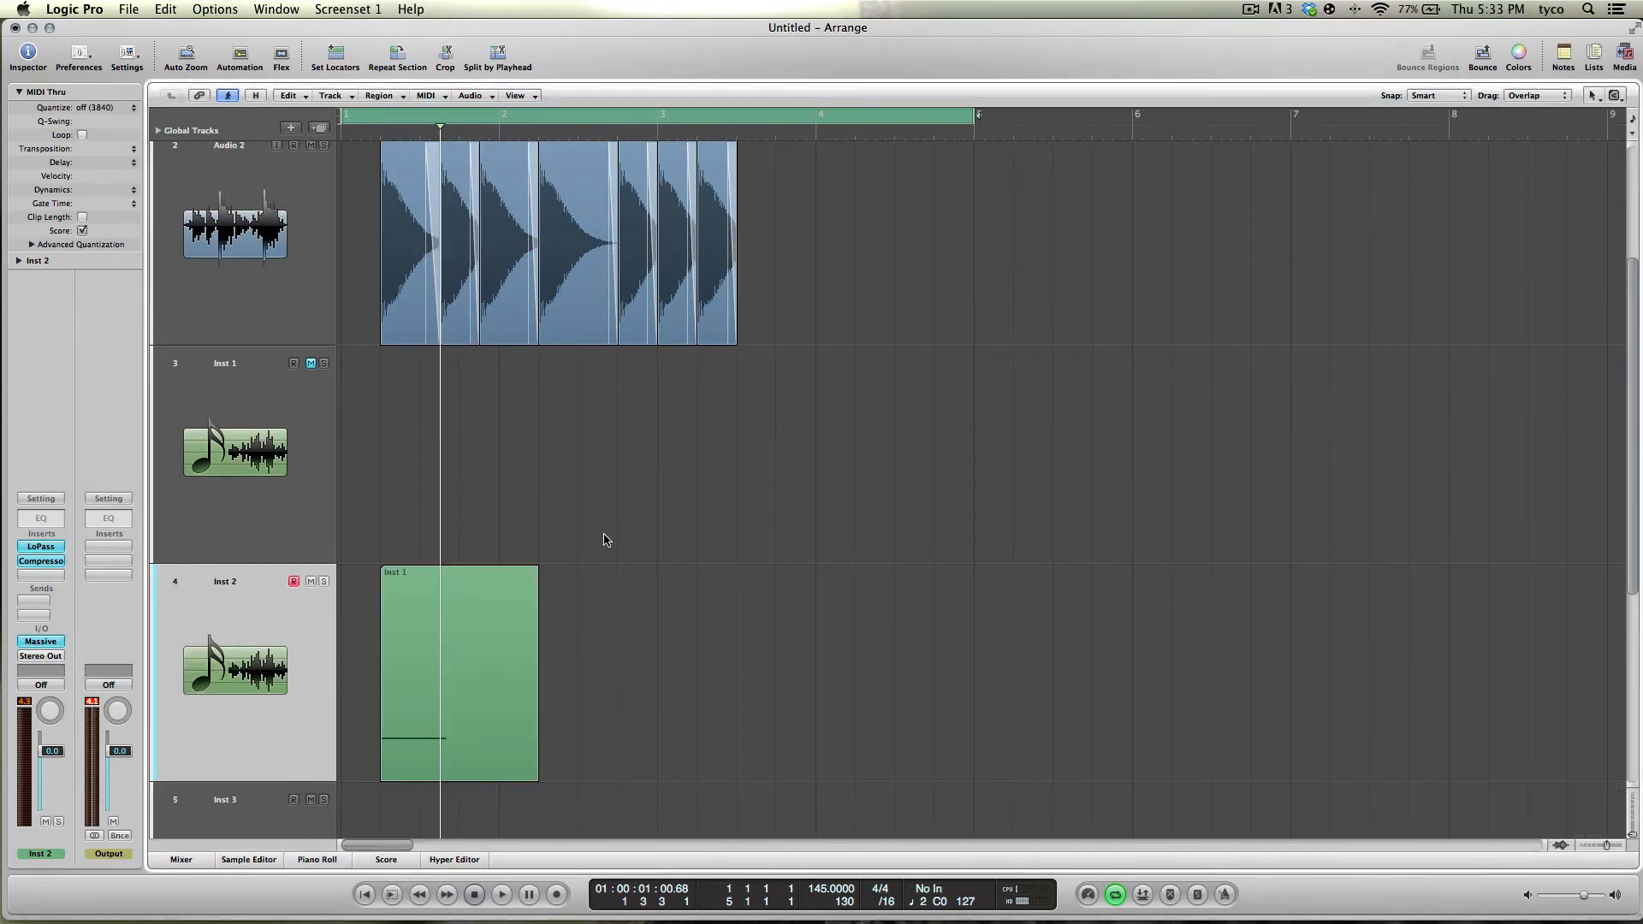
Trim the Inst 2 track's region to the second bass sample's start, shorten its note to end just inside it, and play it back briefly.
{"action": "scroll", "coordinate": [604, 540], "scroll_direction": "up", "scroll_amount": 3}
{"action": "left_click", "coordinate": [525, 716]}
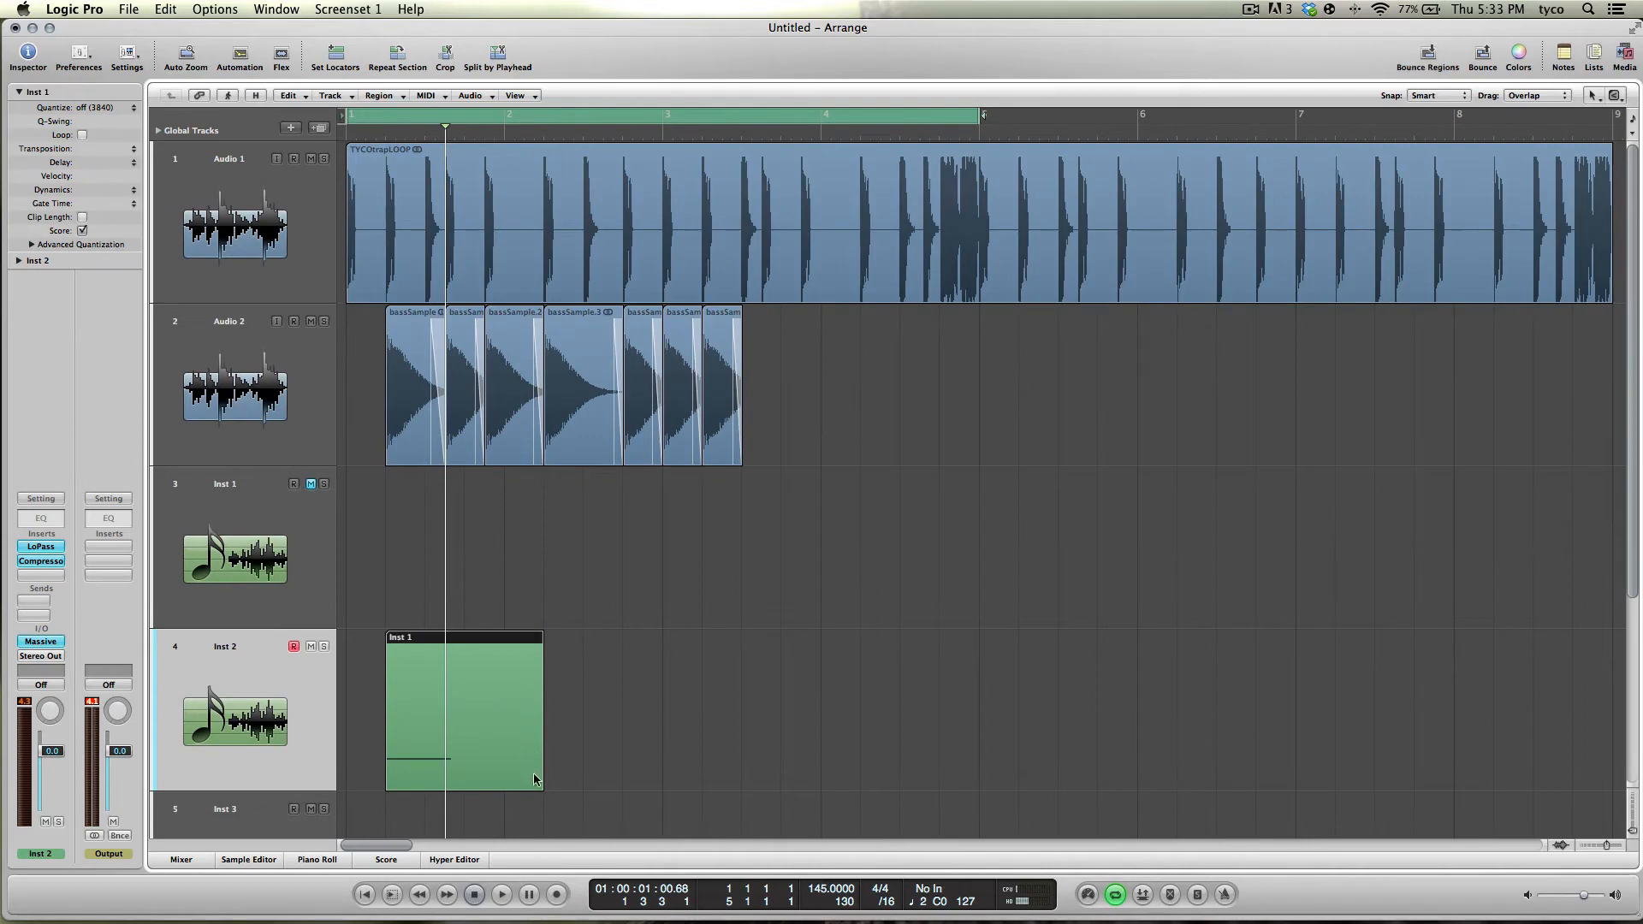
{"action": "left_click_drag", "start_coordinate": [540, 787], "coordinate": [442, 785]}
{"action": "double_click", "coordinate": [429, 745]}
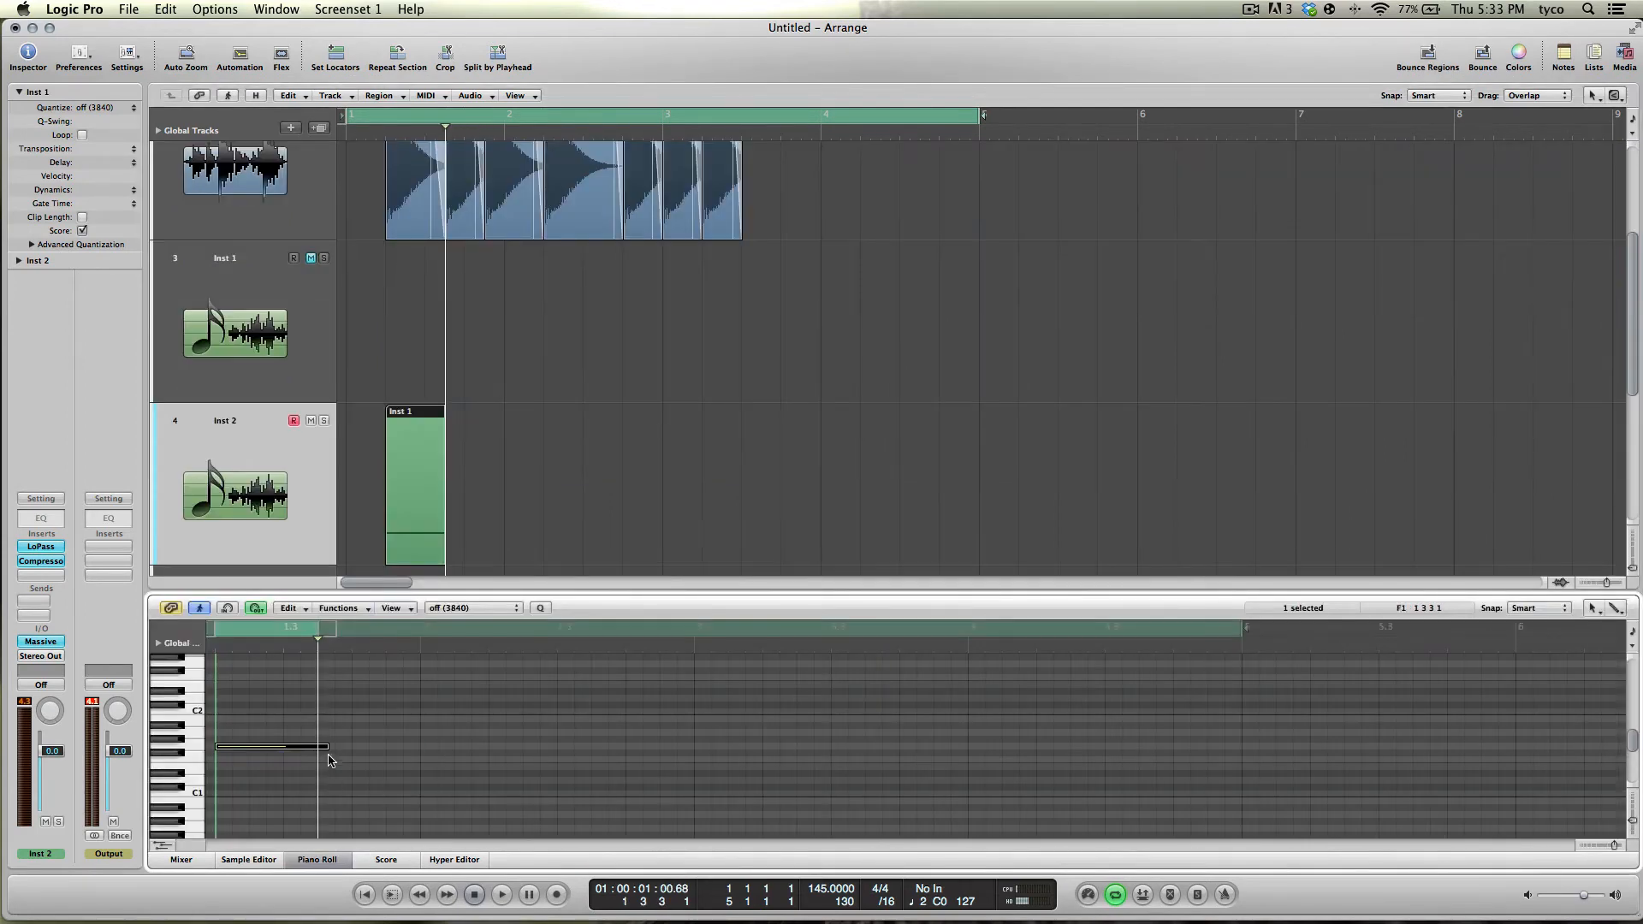
{"action": "left_click_drag", "start_coordinate": [327, 749], "coordinate": [310, 752]}
{"action": "key", "text": "space"}
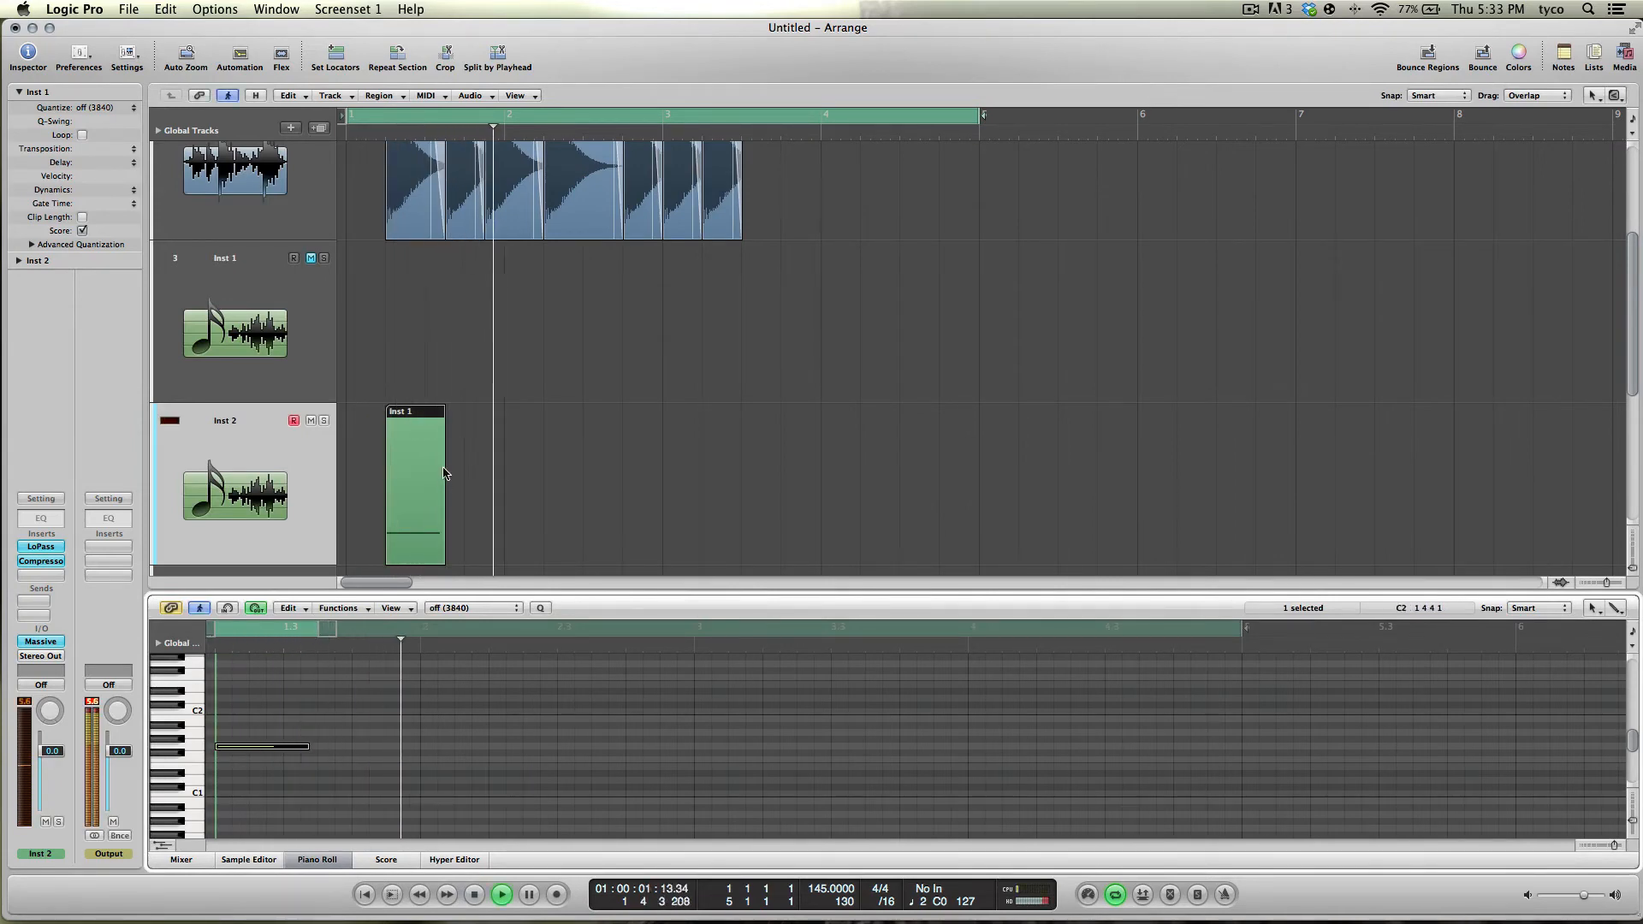
{"action": "key", "text": "space"}
Copy the region under the second bass sample and shorten both the copy and its note to the third sample's start.
{"action": "left_click_drag", "start_coordinate": [409, 413], "coordinate": [472, 448]}
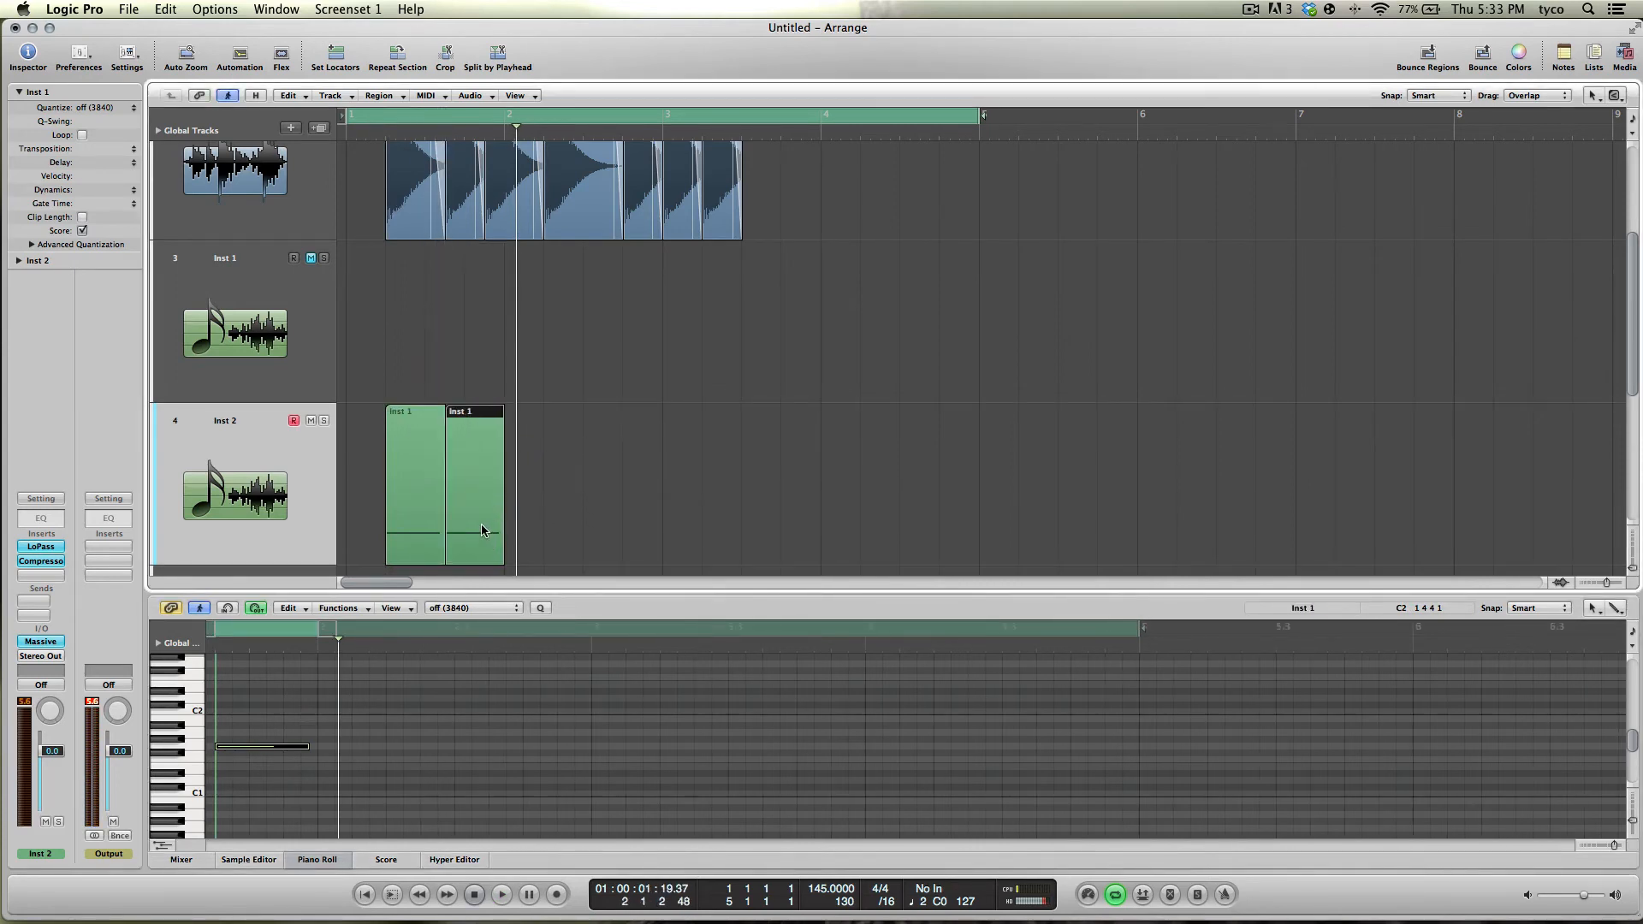
{"action": "left_click_drag", "start_coordinate": [492, 139], "coordinate": [484, 145]}
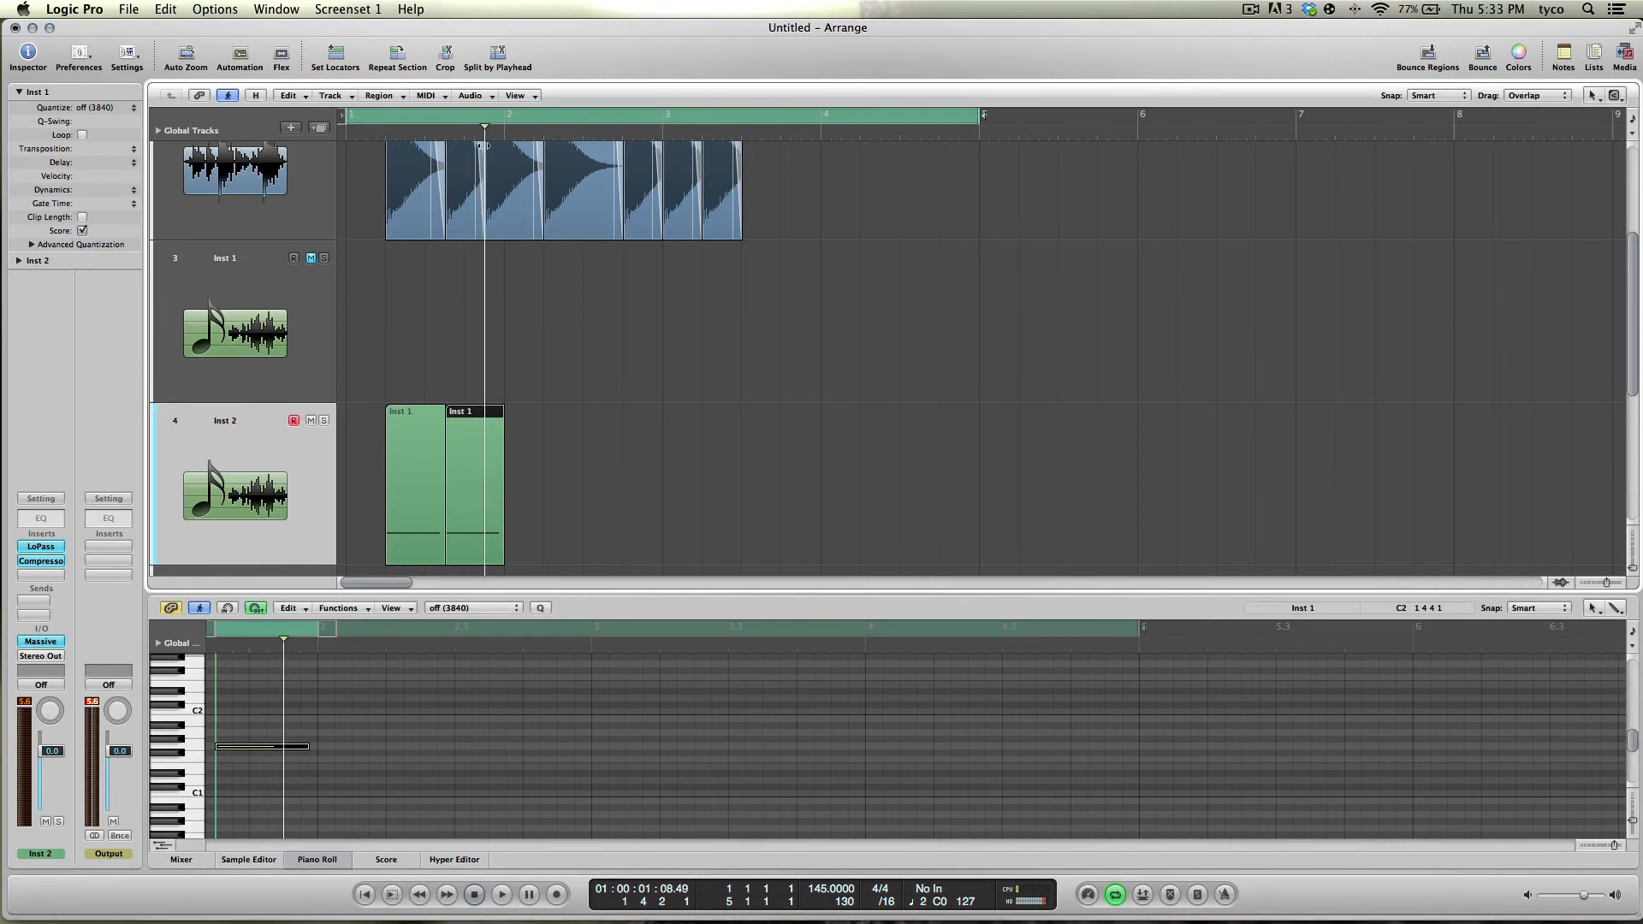
{"action": "left_click_drag", "start_coordinate": [306, 748], "coordinate": [280, 753]}
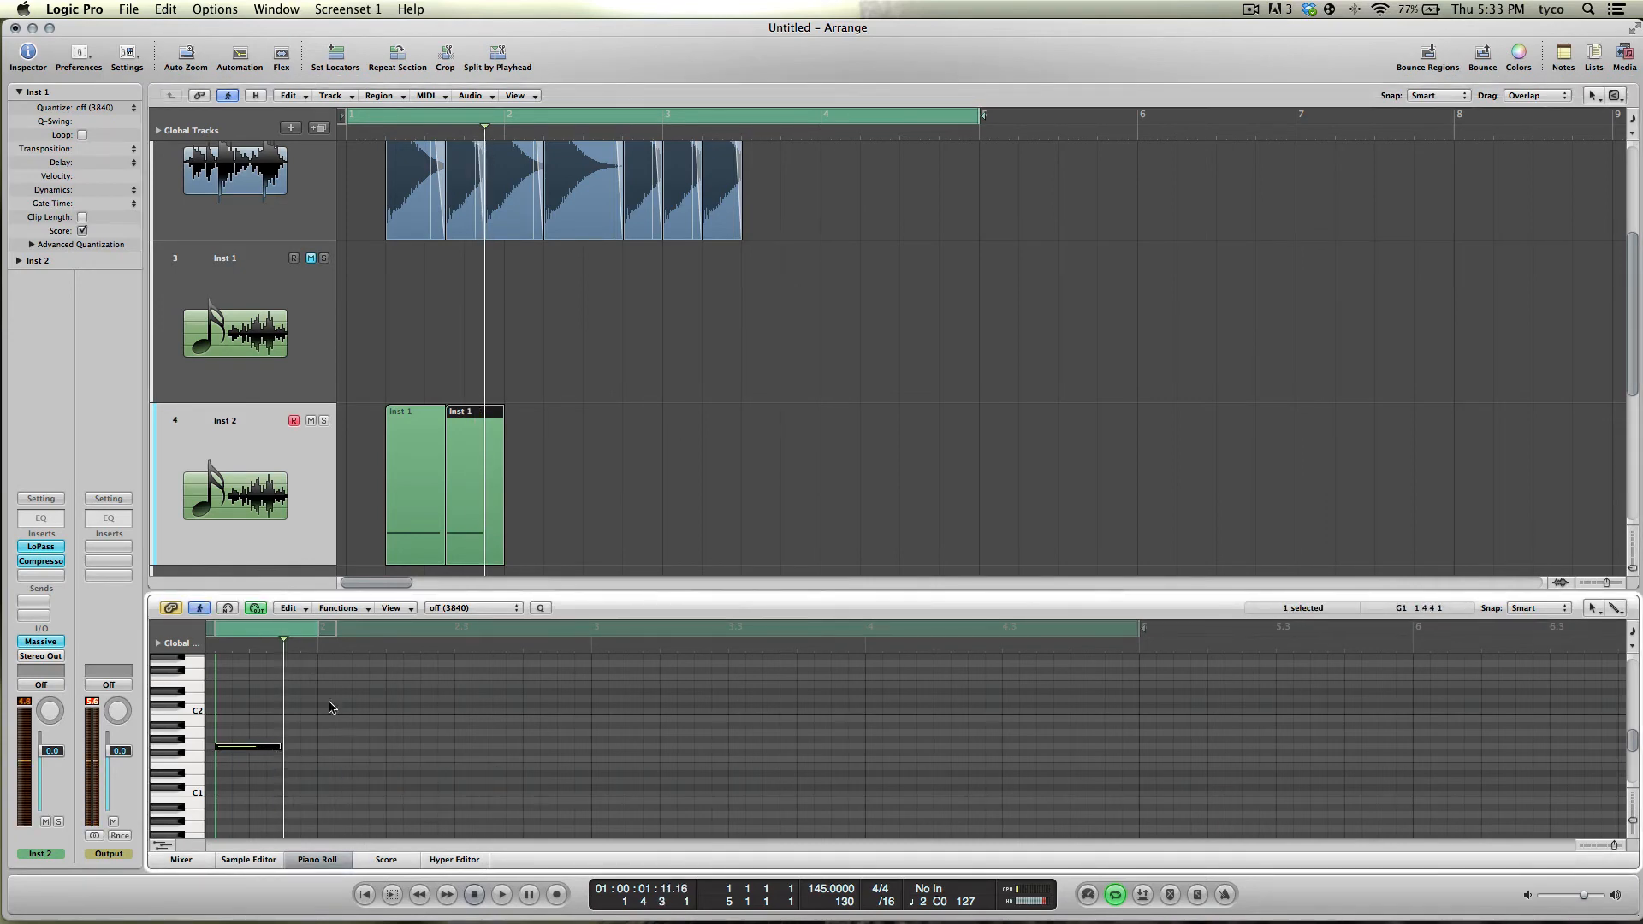
{"action": "left_click", "coordinate": [529, 426]}
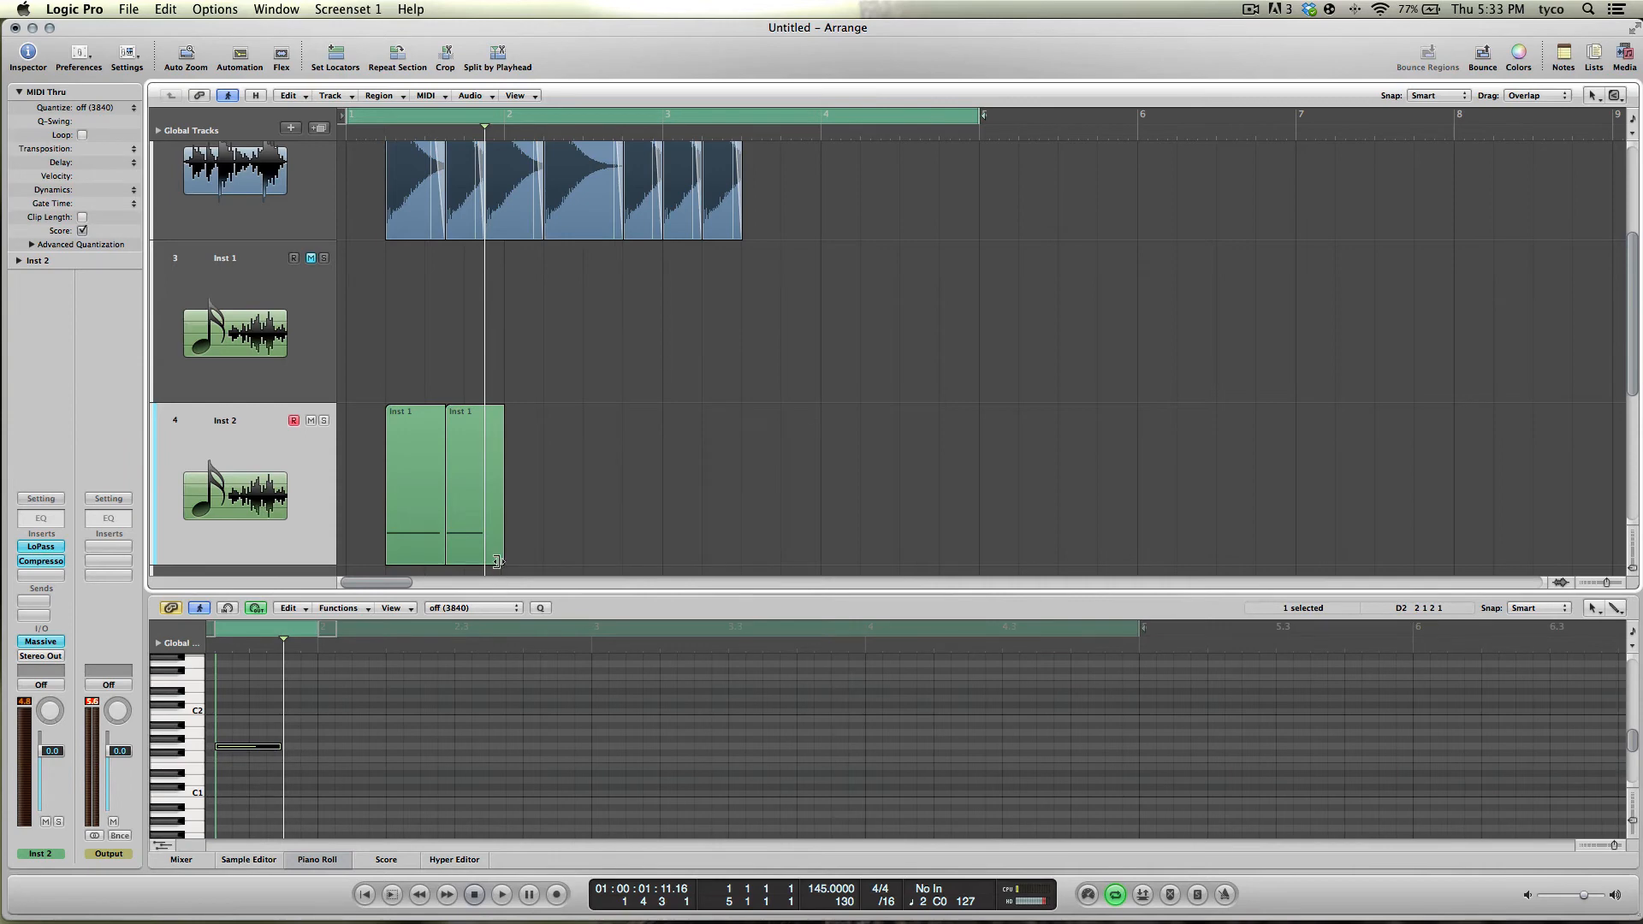
{"action": "left_click_drag", "start_coordinate": [497, 562], "coordinate": [484, 563]}
Copy the first region under the third and fourth bass samples, and extend the fourth region and its note toward the fifth sample's start.
{"action": "left_click", "coordinate": [414, 496]}
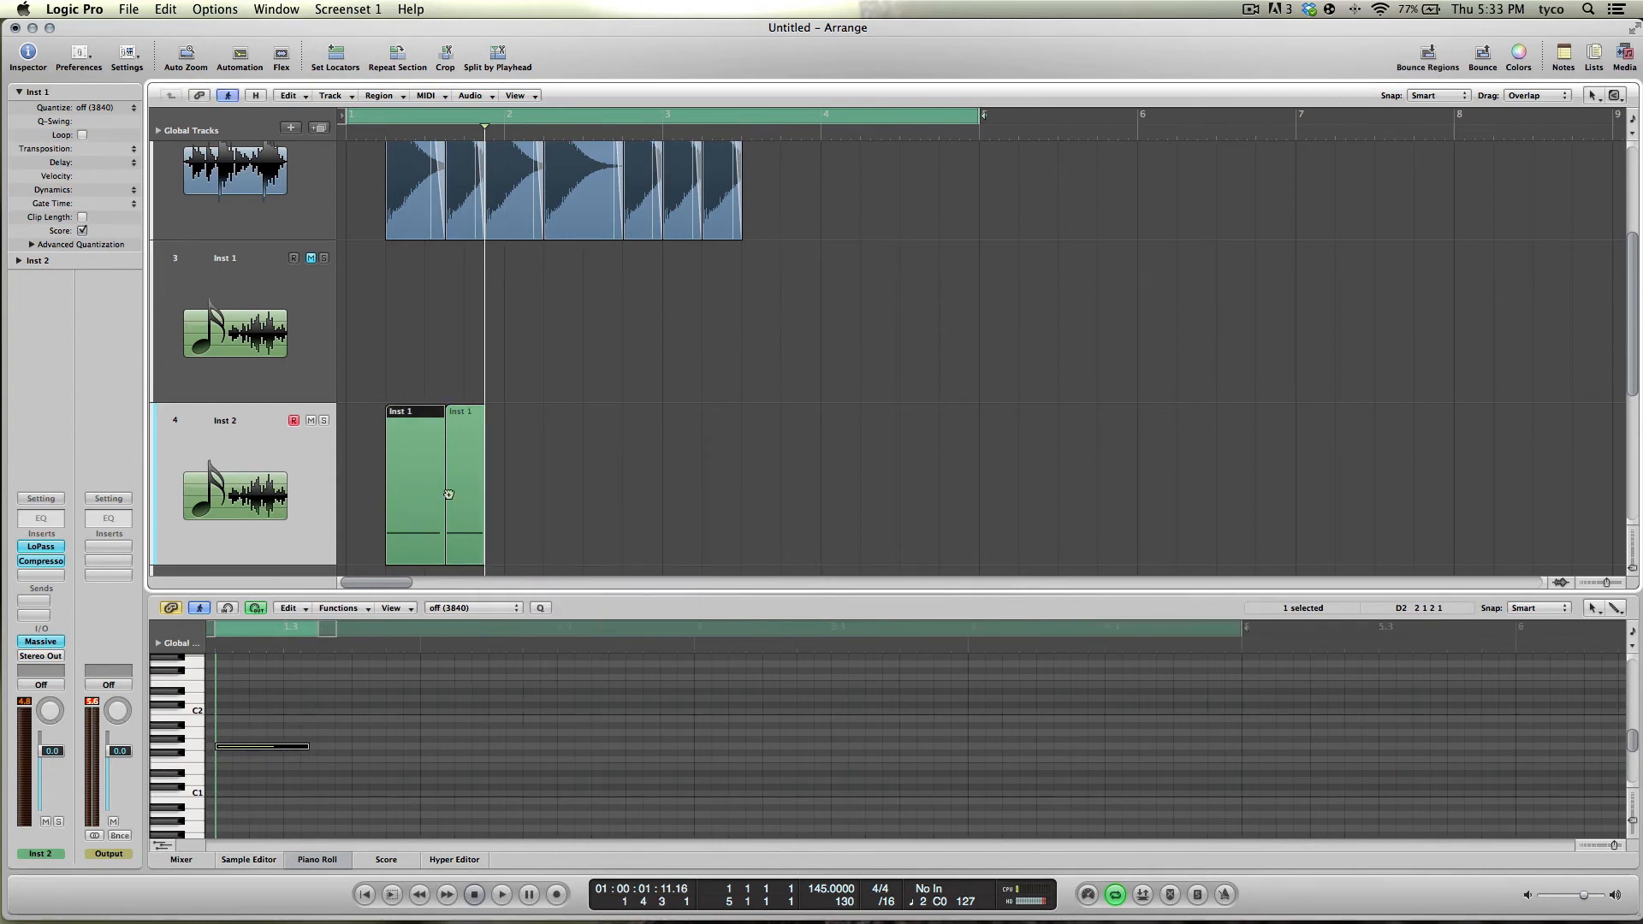
{"action": "left_click_drag", "start_coordinate": [448, 494], "coordinate": [562, 473]}
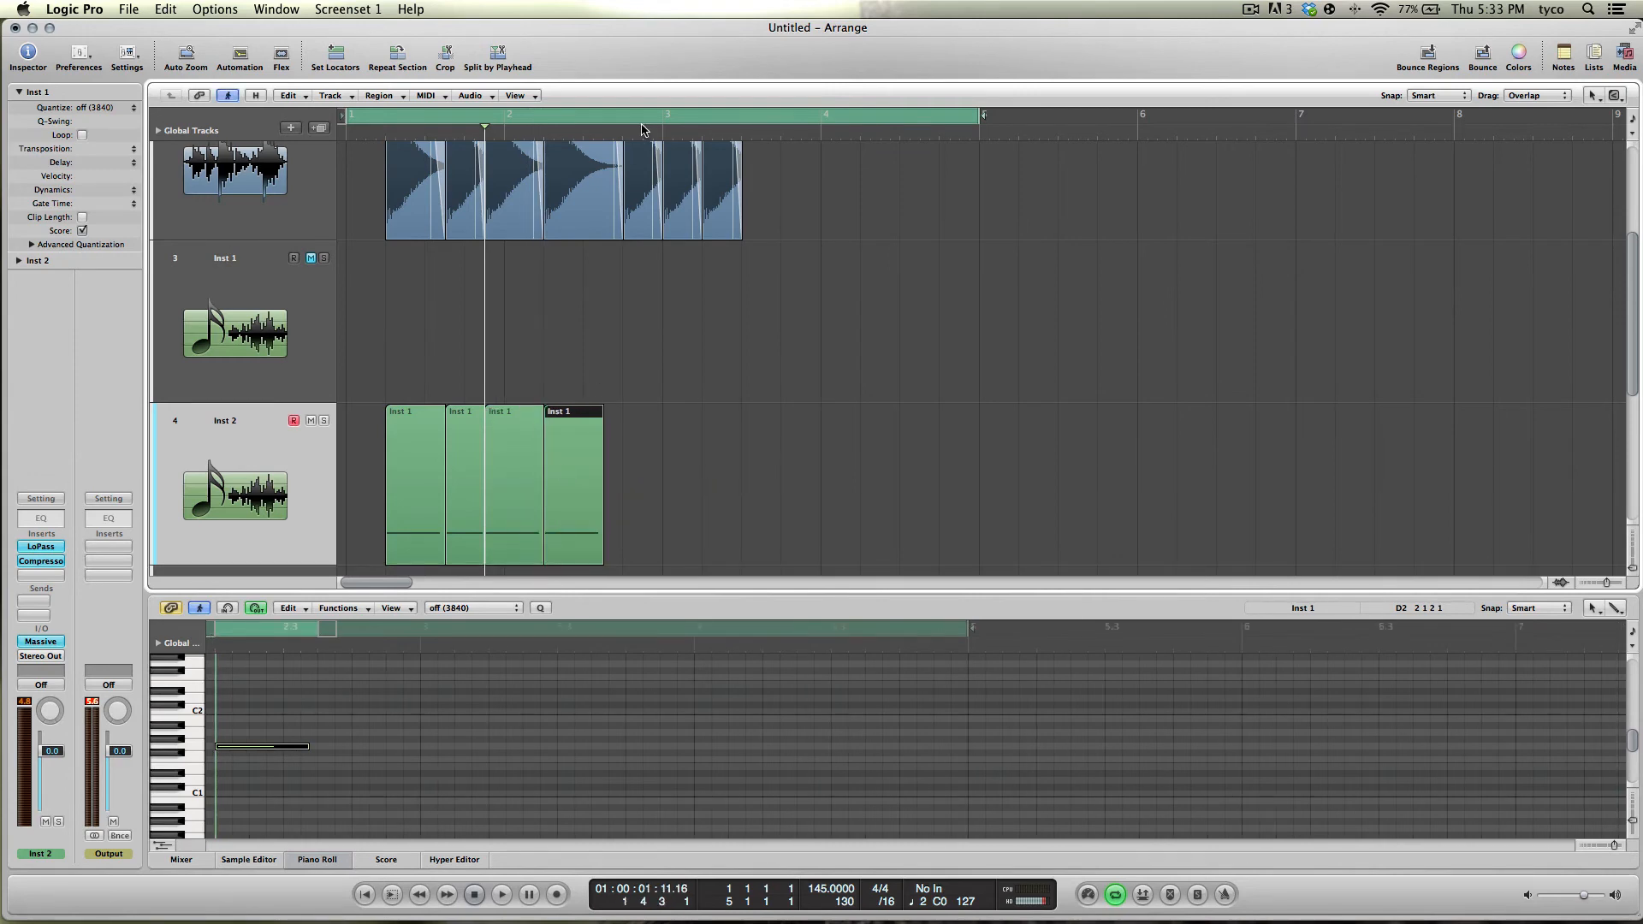
{"action": "left_click_drag", "start_coordinate": [642, 128], "coordinate": [623, 128]}
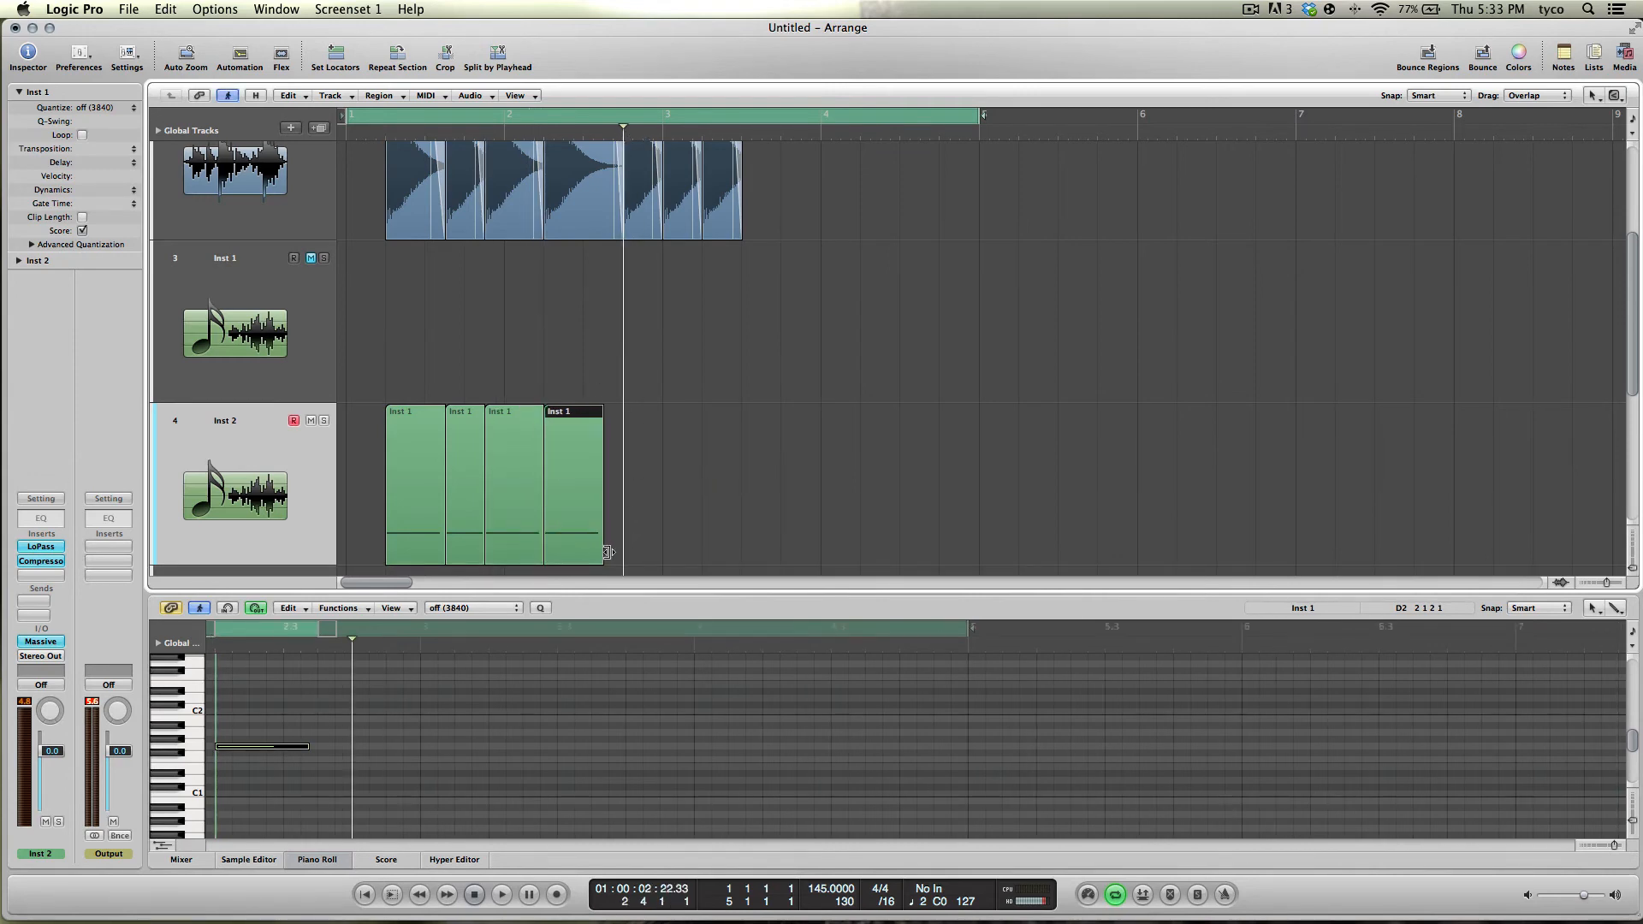
{"action": "left_click_drag", "start_coordinate": [607, 552], "coordinate": [624, 557]}
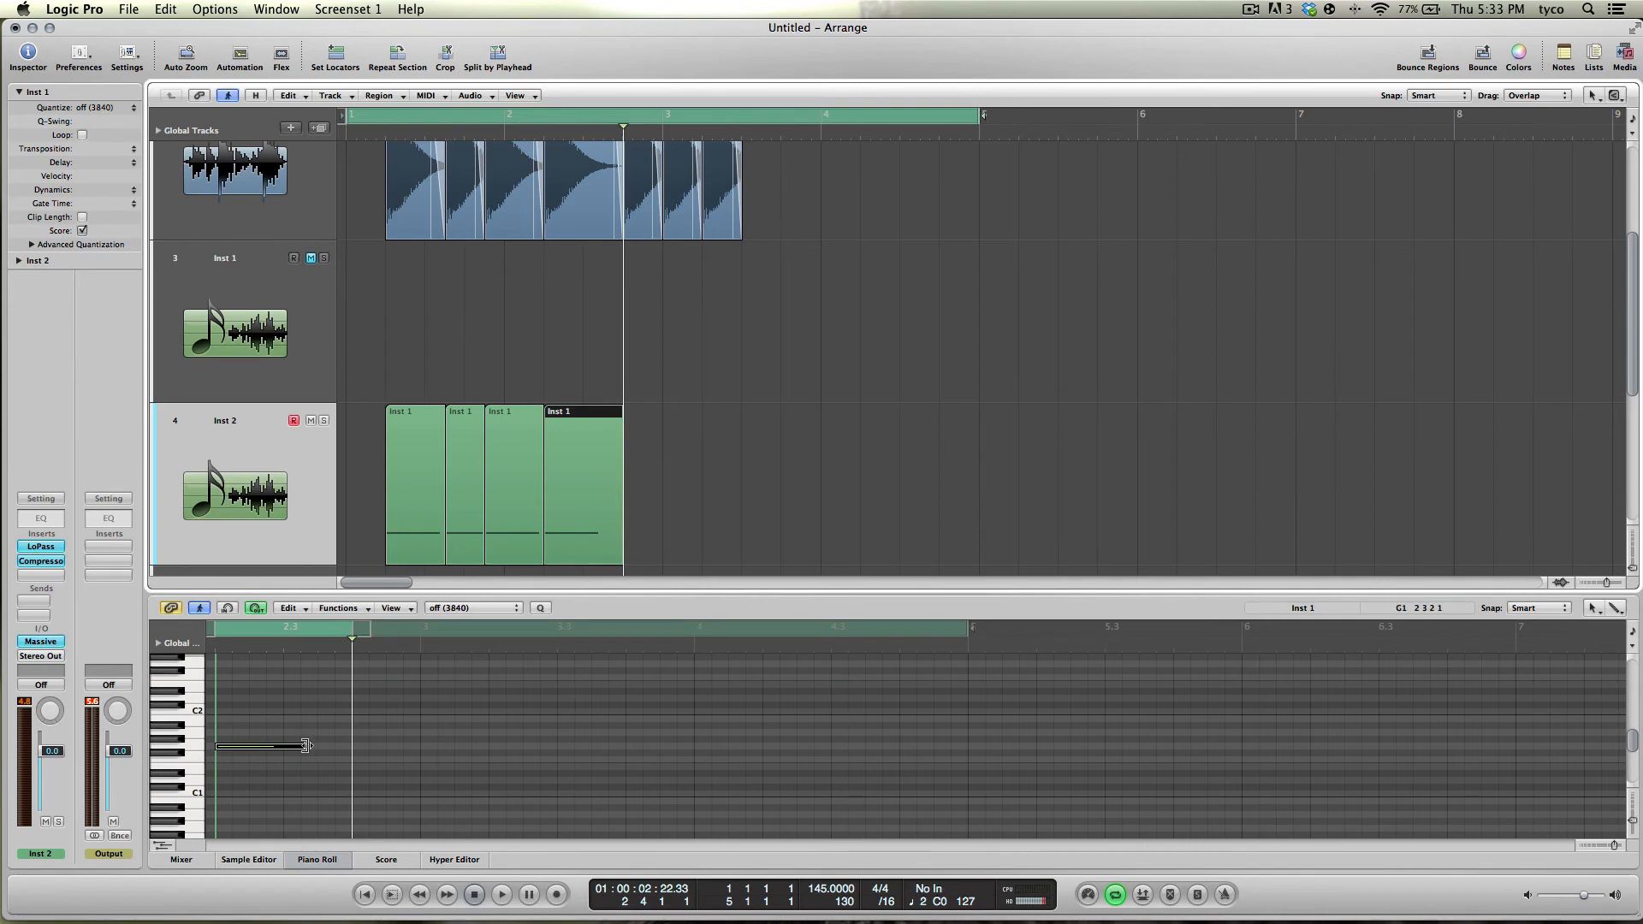
{"action": "left_click_drag", "start_coordinate": [305, 746], "coordinate": [343, 746]}
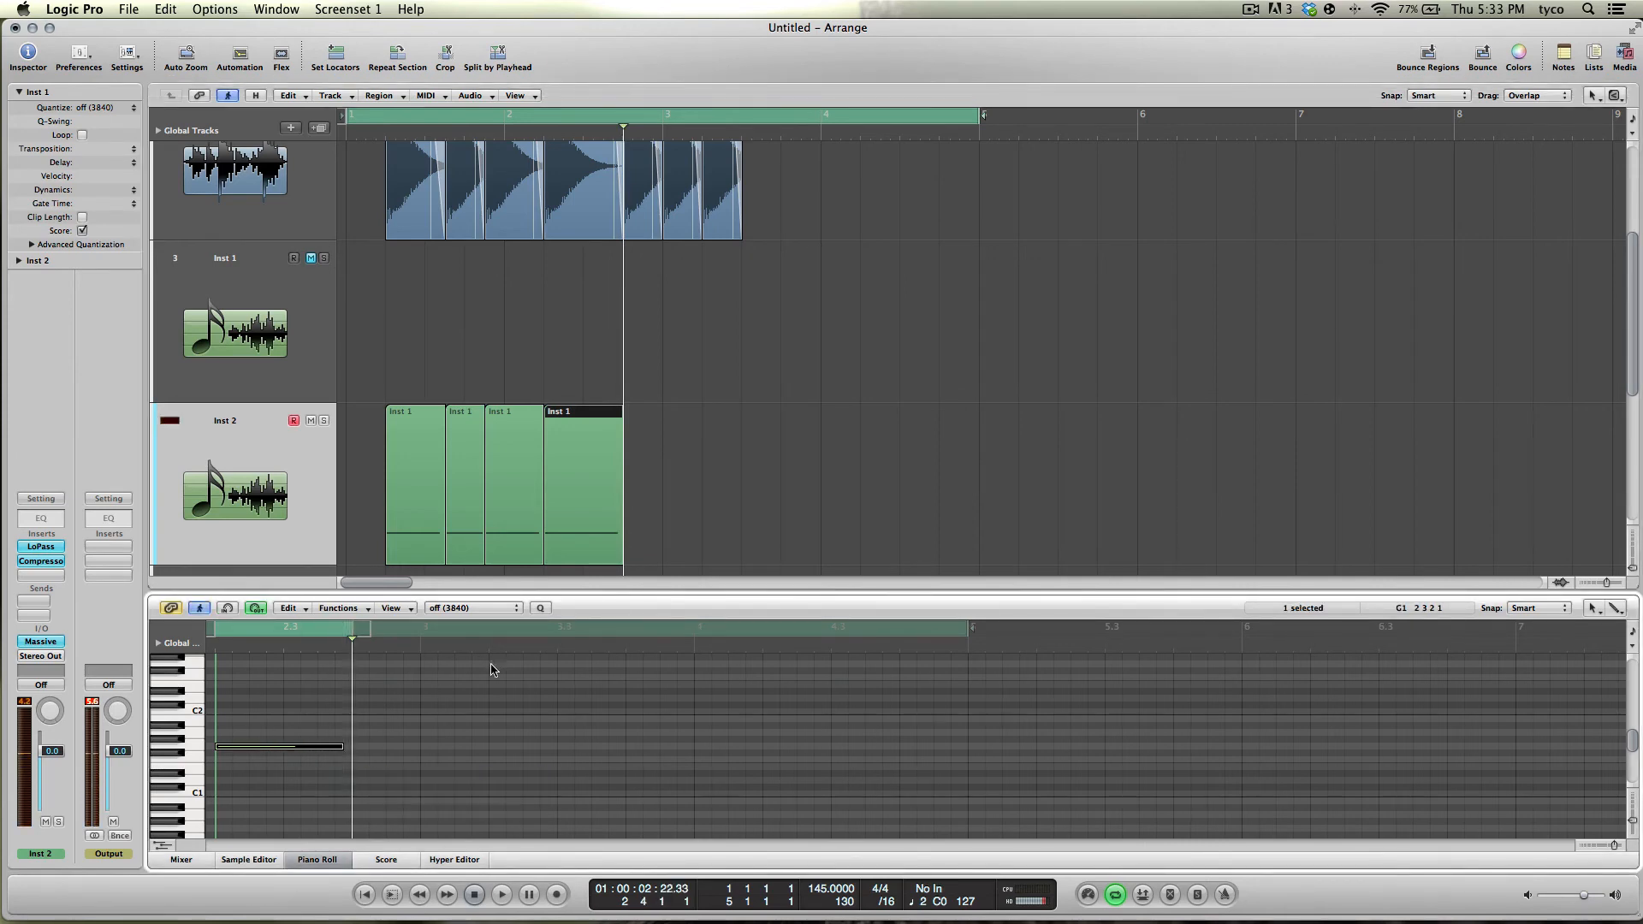
Play briefly from the fifth bass sample's start and compare the sub-bass regions with the bass samples on Audio 2.
{"action": "left_click", "coordinate": [810, 384]}
{"action": "key", "text": "space"}
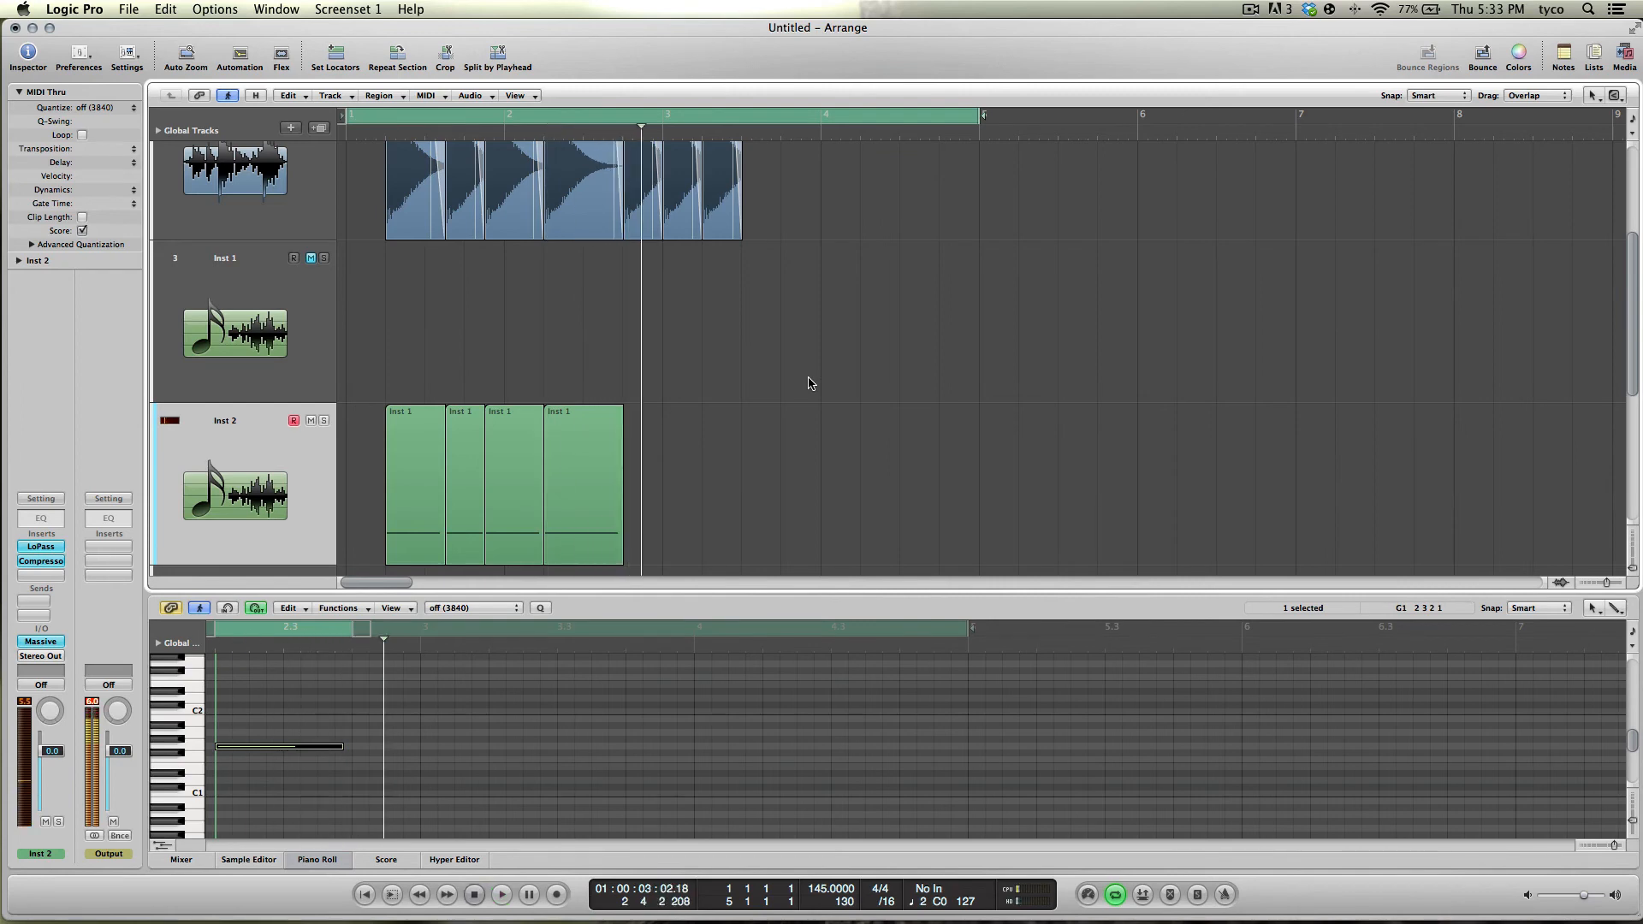
{"action": "scroll", "coordinate": [673, 394], "scroll_direction": "up", "scroll_amount": 5}
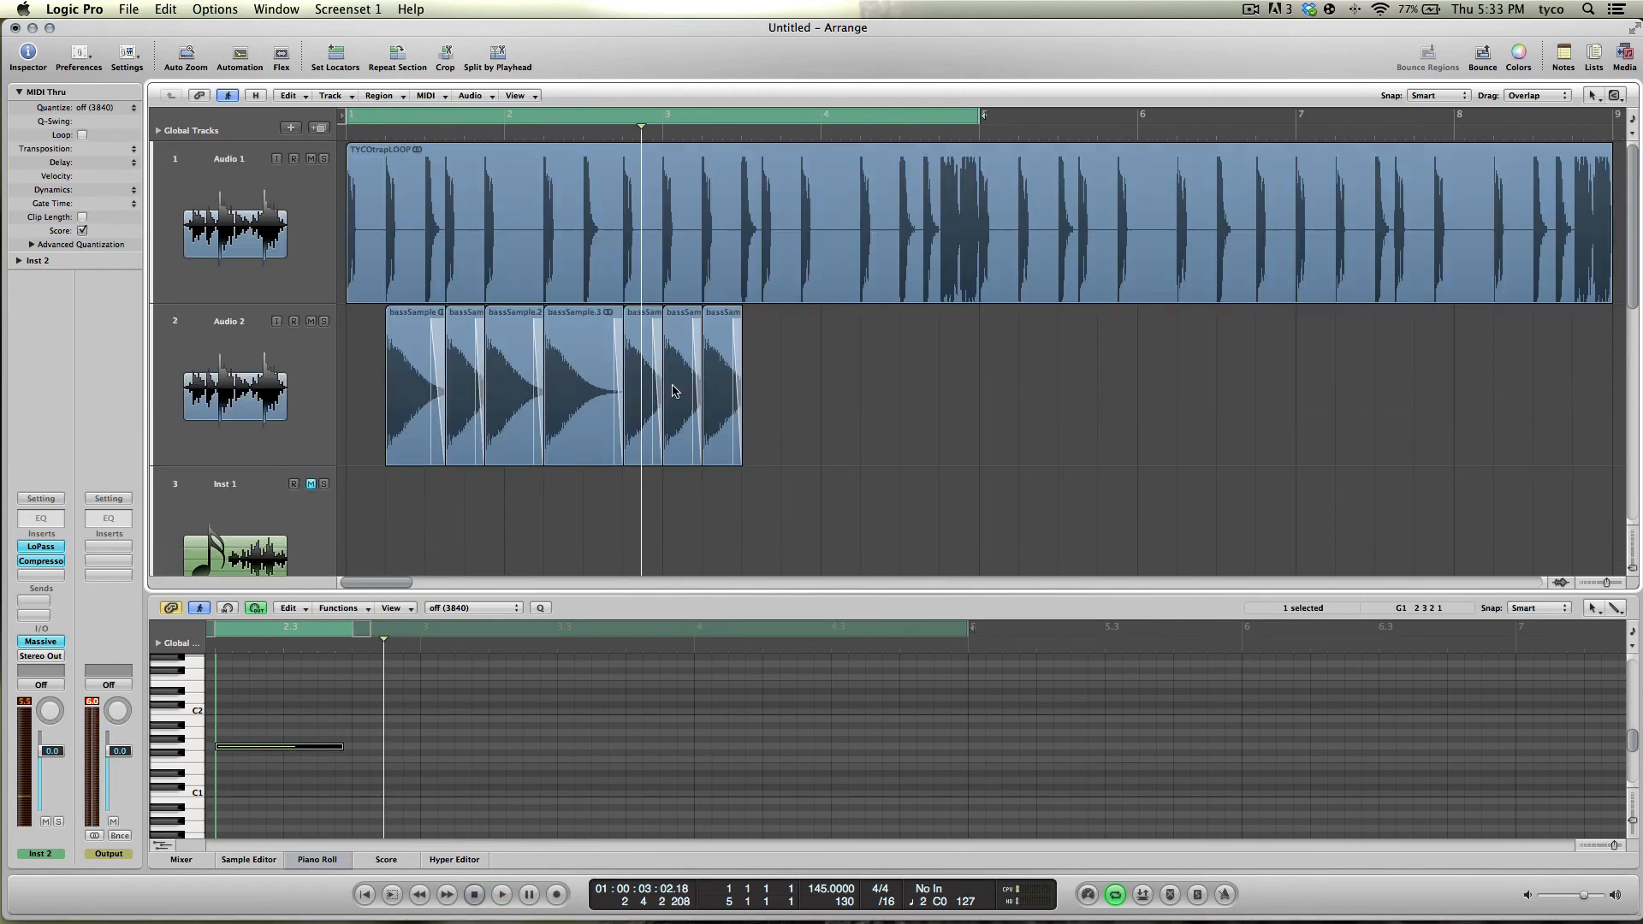
{"action": "scroll", "coordinate": [569, 240], "scroll_direction": "down", "scroll_amount": 4}
{"action": "scroll", "coordinate": [682, 354], "scroll_direction": "down", "scroll_amount": 2}
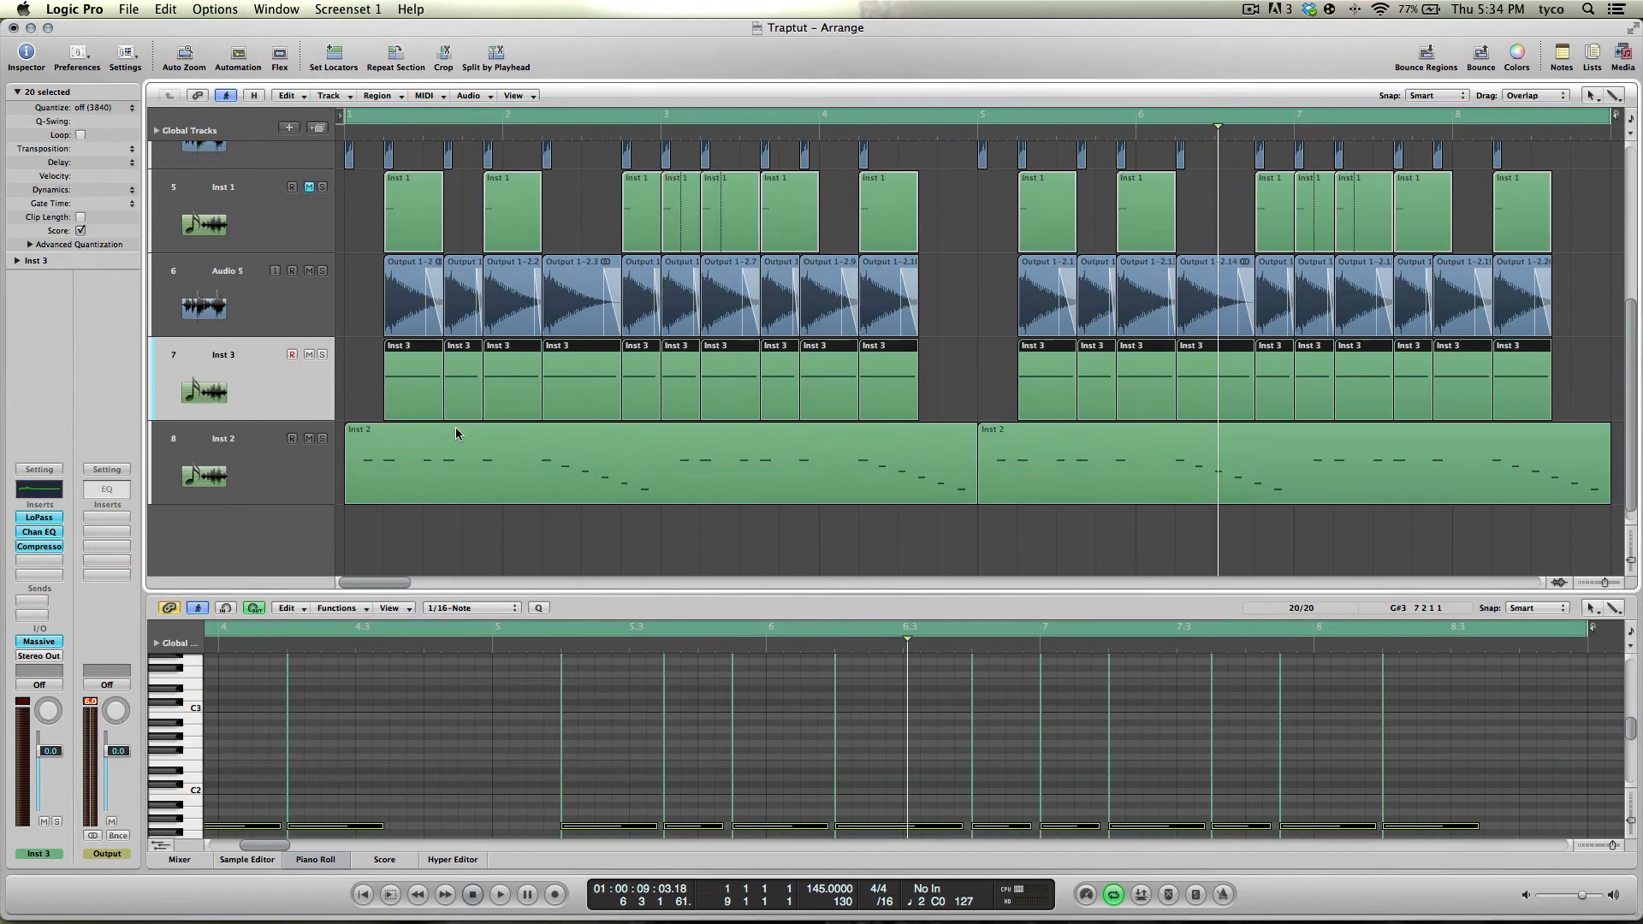
Play the Traptut arrangement from the beginning, listen to the Inst 2 track in solo, and stop playback.
{"action": "key", "text": "Return"}
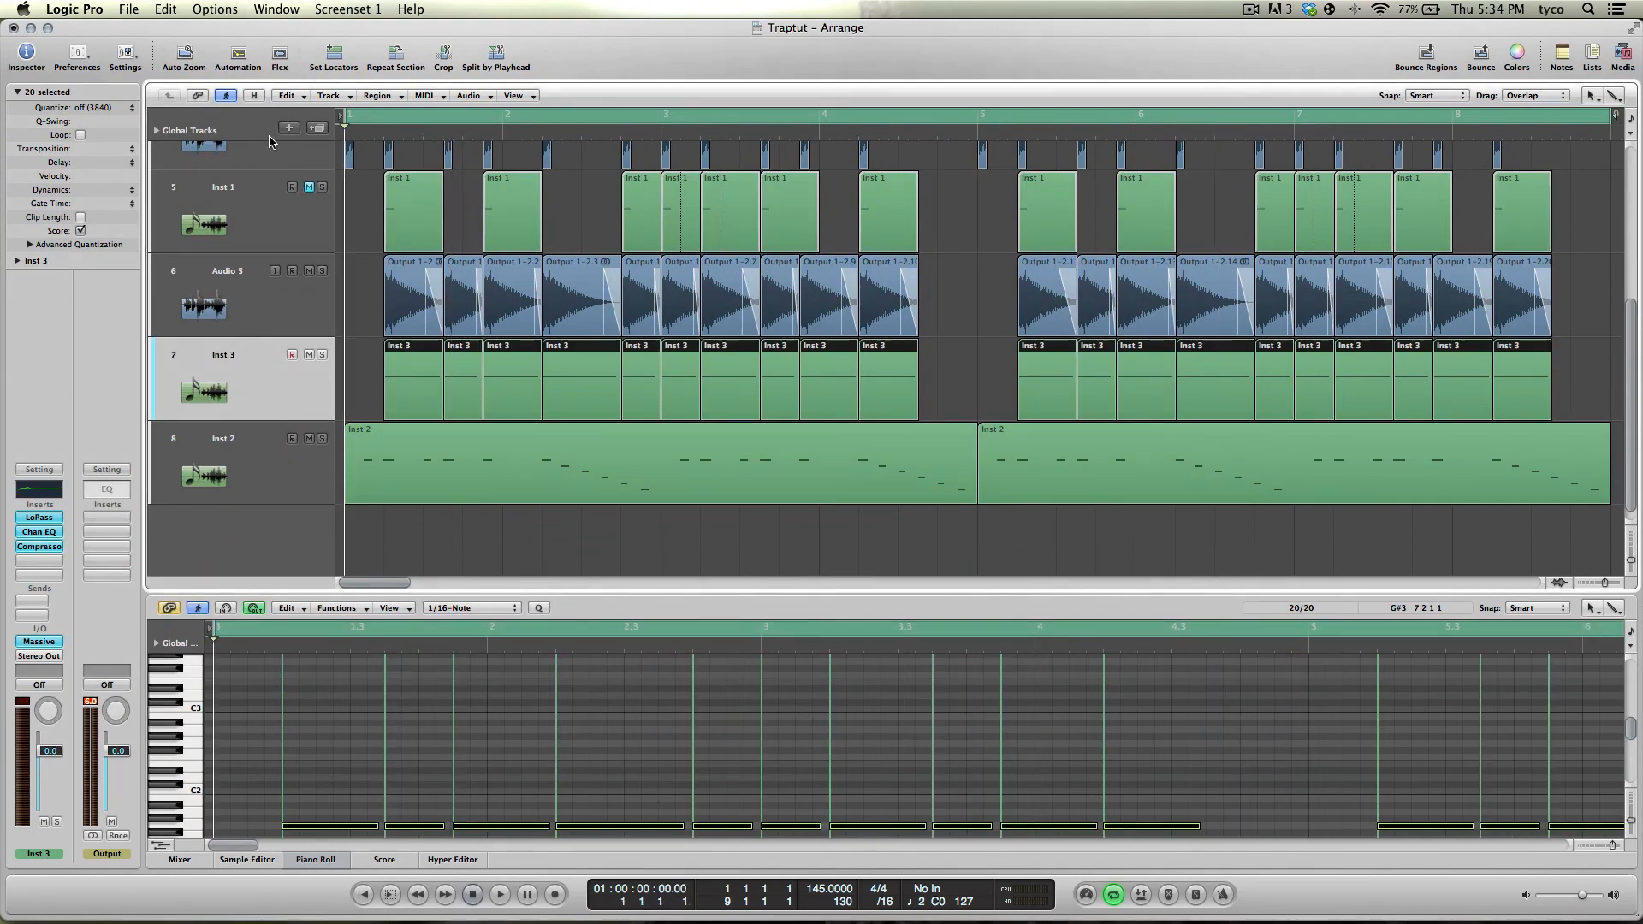
{"action": "key", "text": "space"}
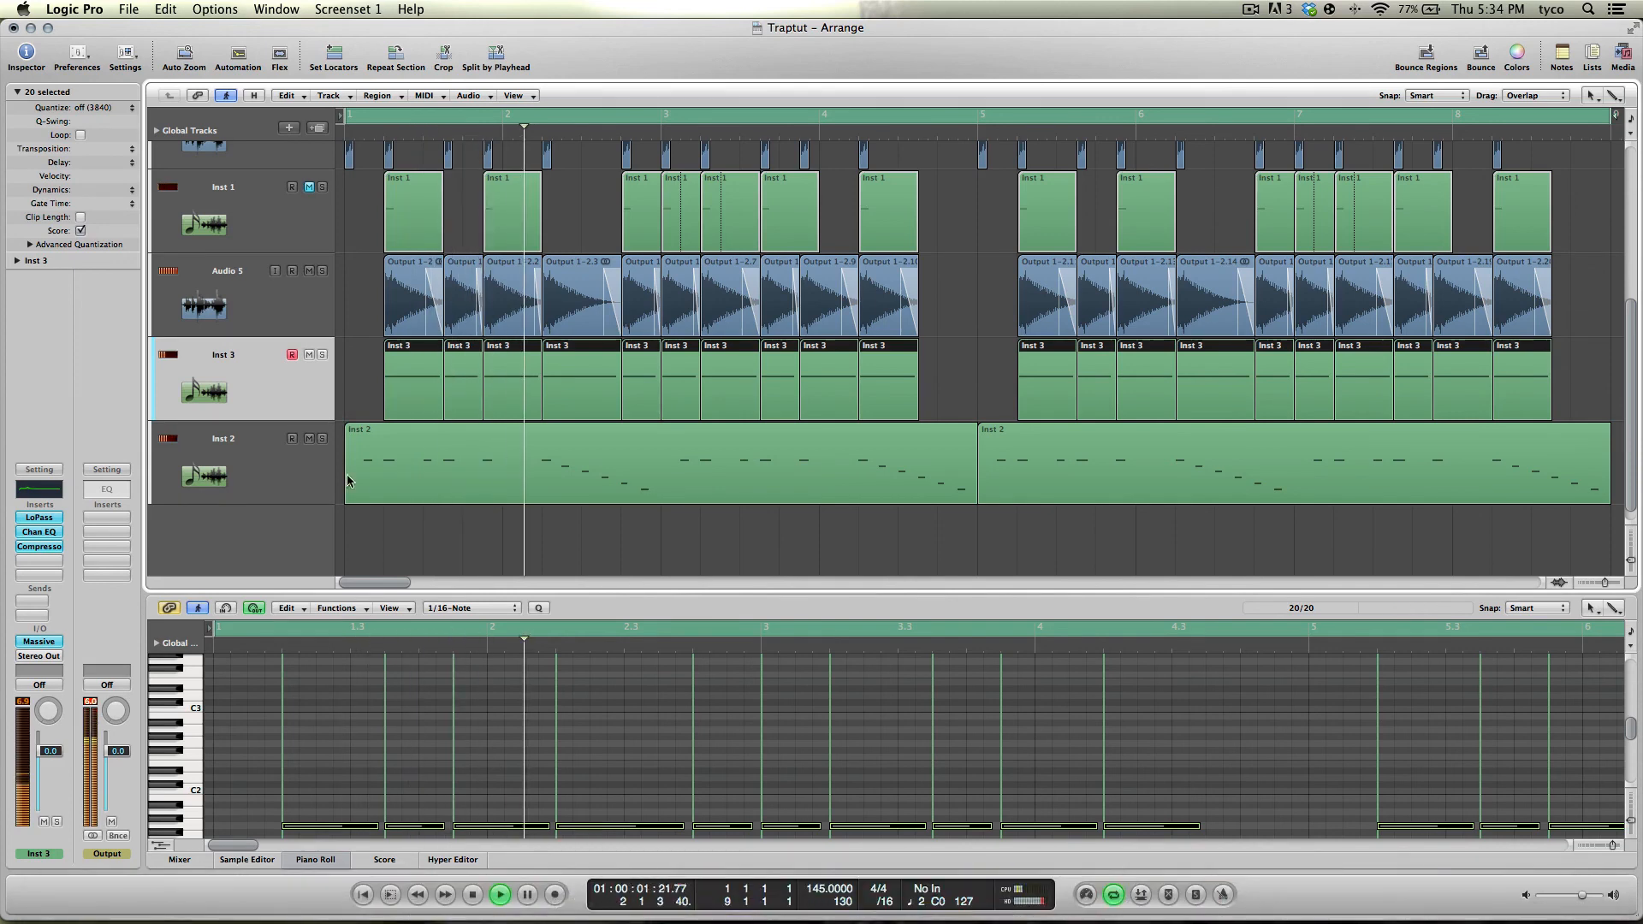
{"action": "left_click", "coordinate": [261, 451]}
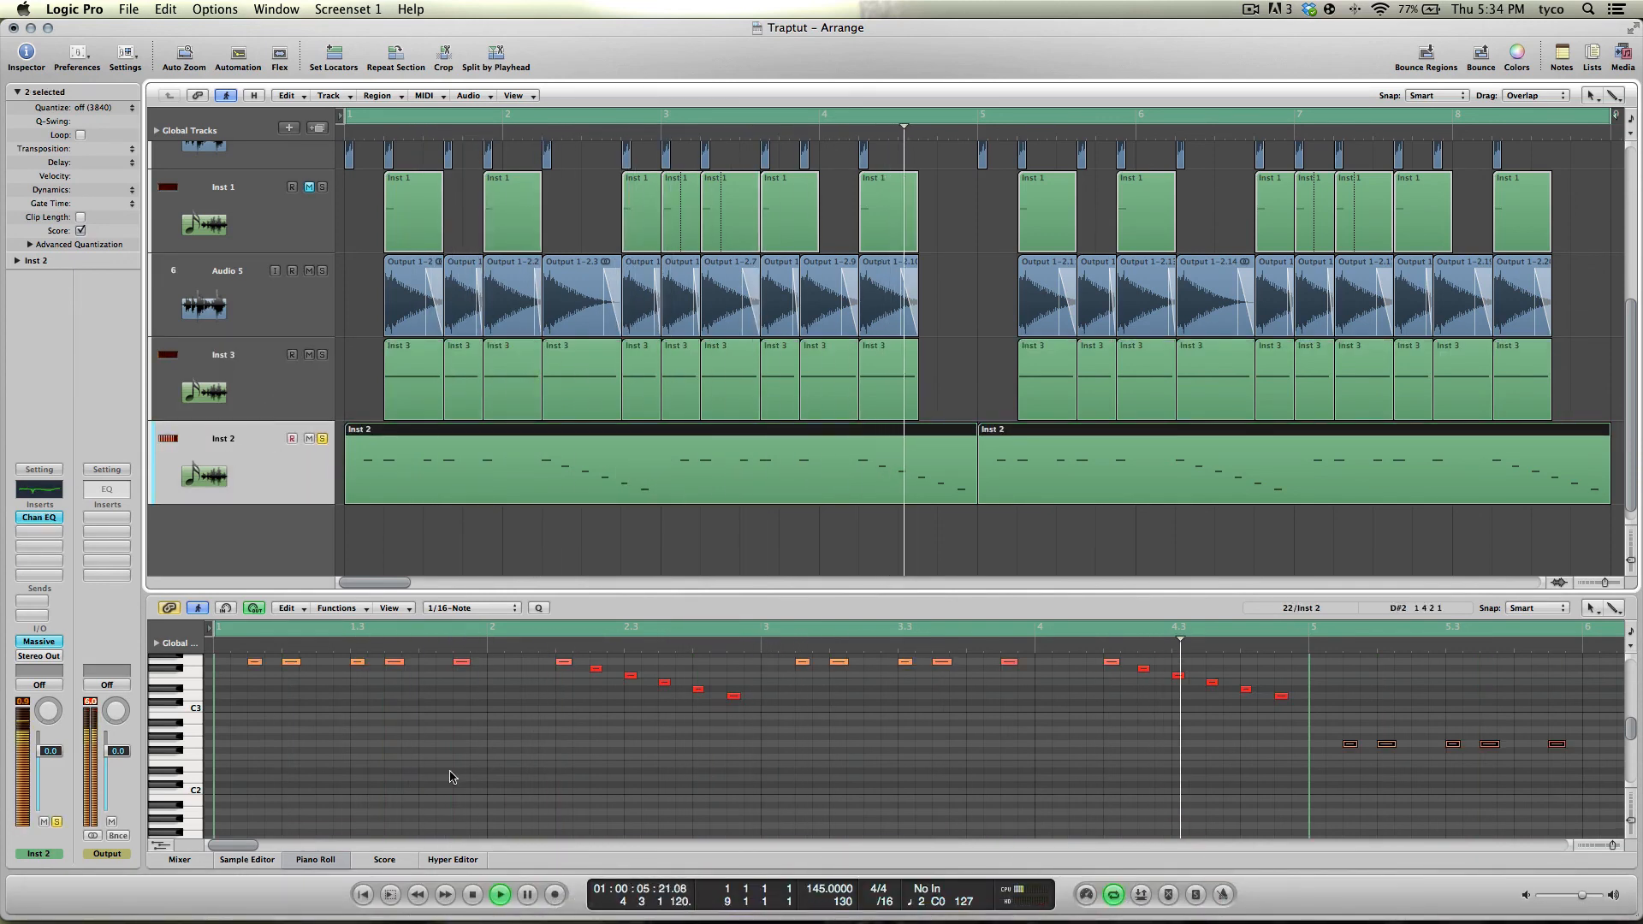
{"action": "left_click", "coordinate": [472, 895]}
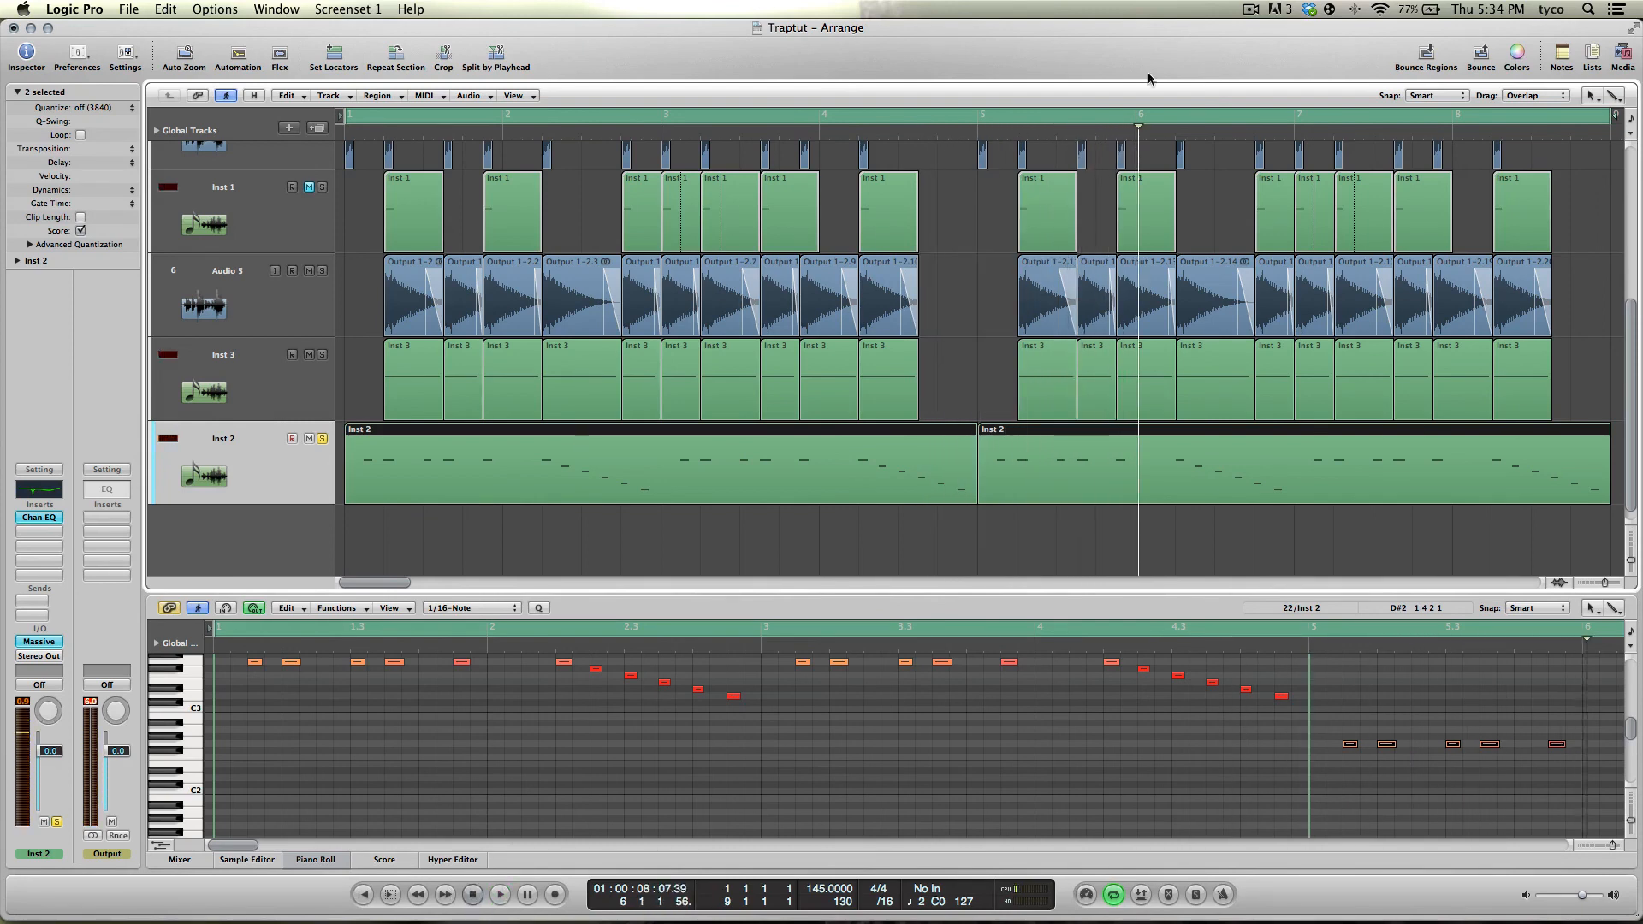
{"action": "left_click", "coordinate": [1251, 8]}
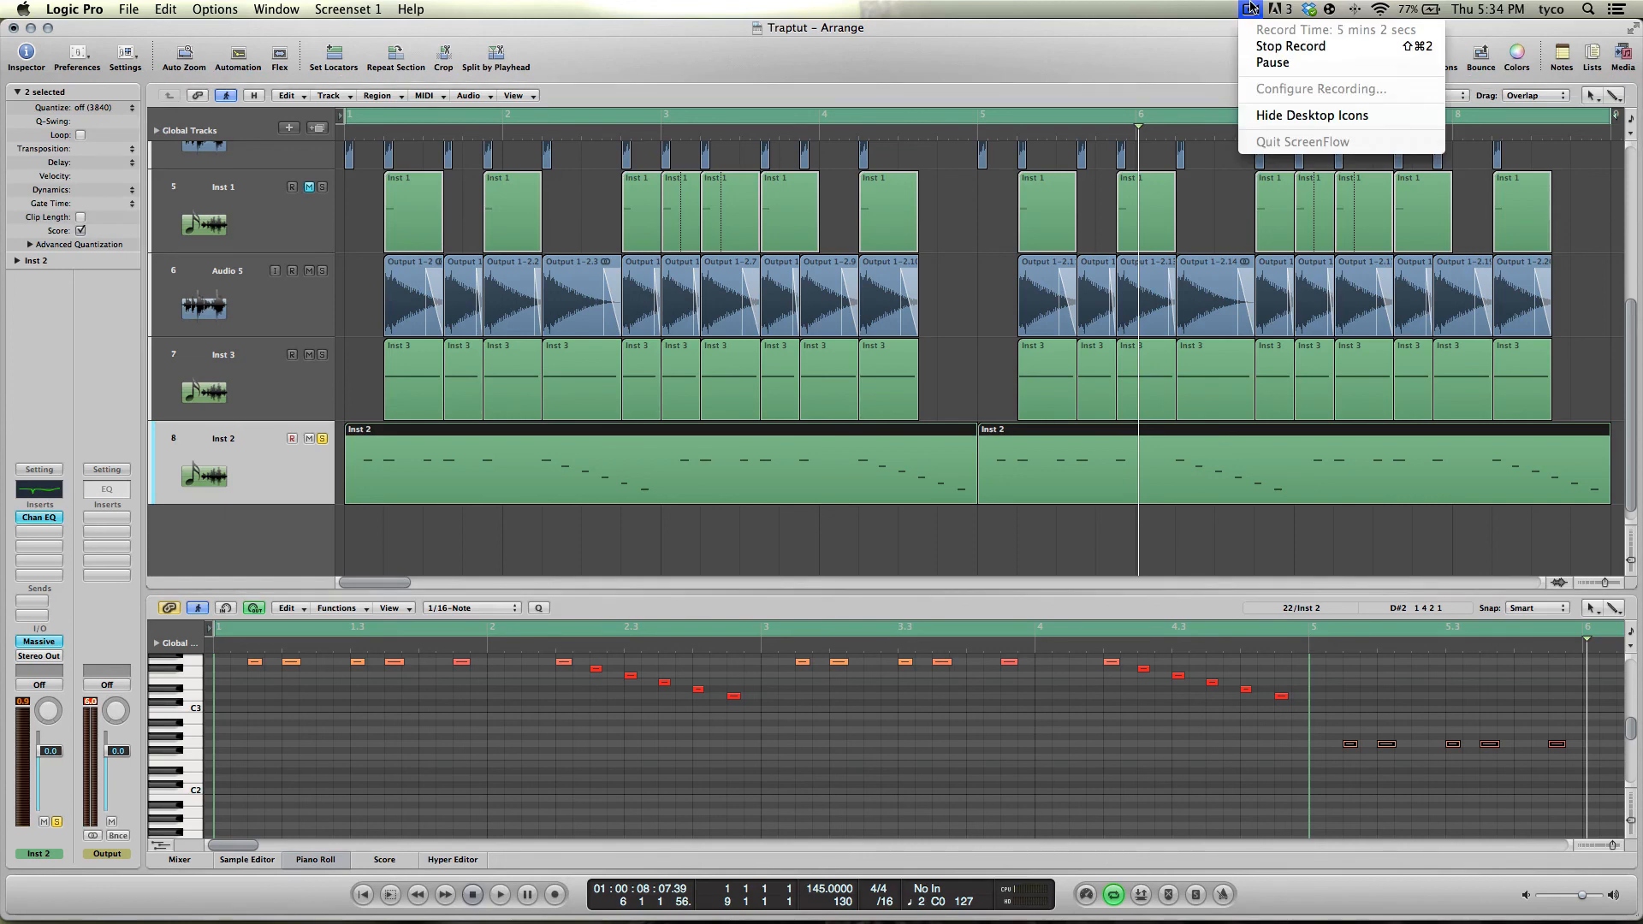